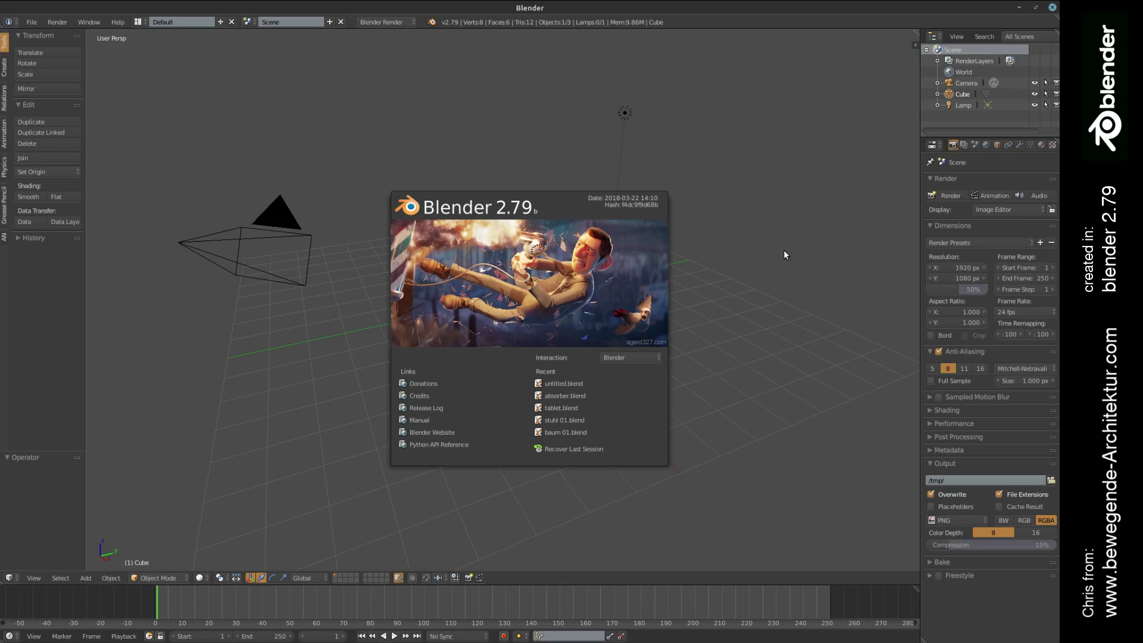
Close the splash screen and turn on on-screen display of pressed keys
{"action": "left_click", "coordinate": [820, 253]}
{"action": "key", "text": "n"}
{"action": "scroll", "coordinate": [876, 331], "scroll_direction": "down", "scroll_amount": 5}
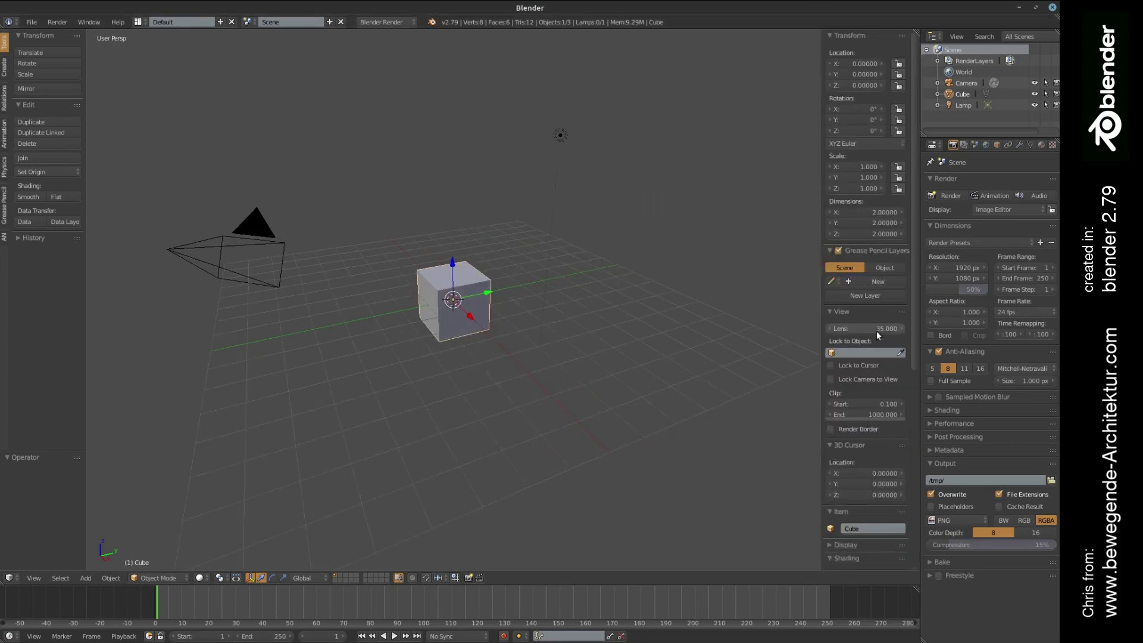
{"action": "scroll", "coordinate": [876, 343], "scroll_direction": "down", "scroll_amount": 2}
{"action": "left_click", "coordinate": [861, 412]}
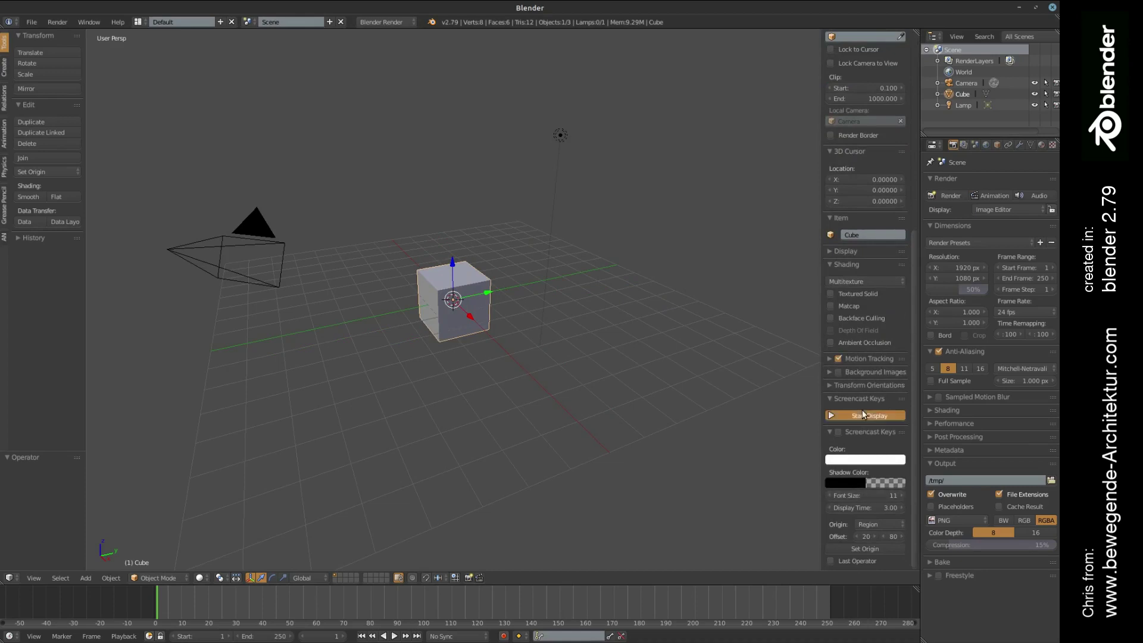
{"action": "key", "text": "n"}
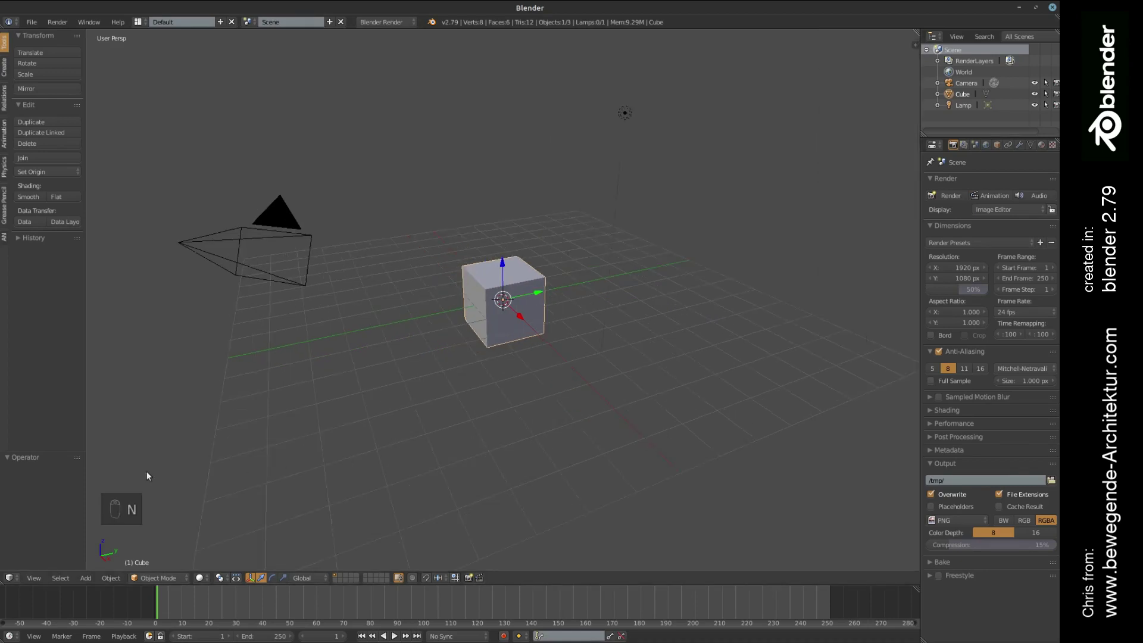
Delete the default cube together with the lamp
{"action": "middle_click_drag", "start_coordinate": [531, 240], "coordinate": [566, 262]}
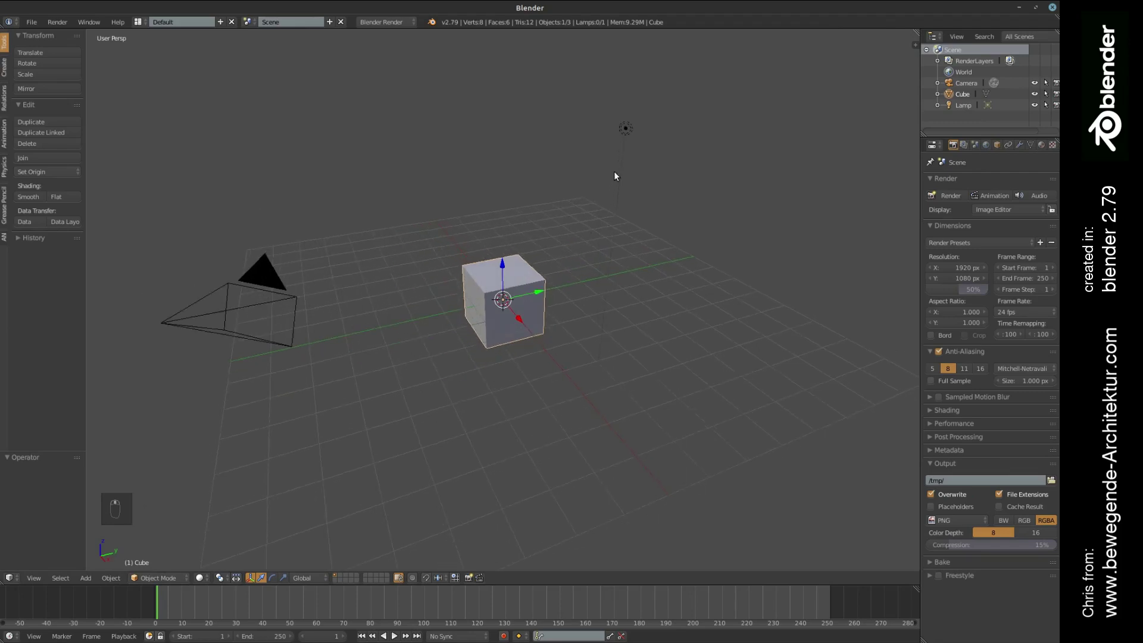
{"action": "right_click", "coordinate": [620, 135], "text": "shift"}
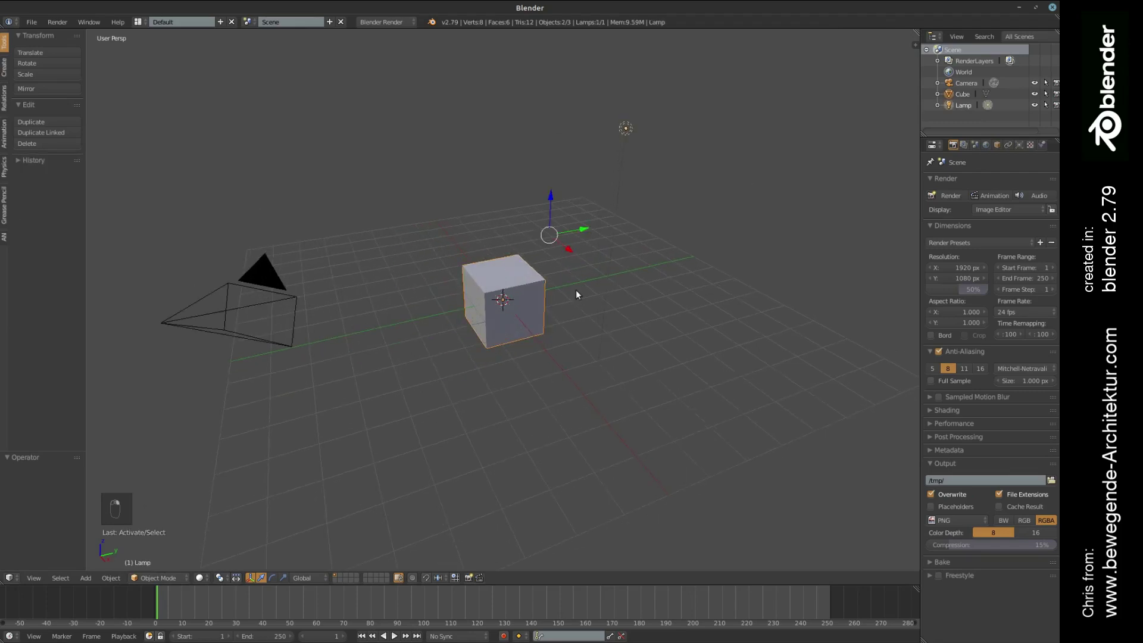
{"action": "key", "text": "x"}
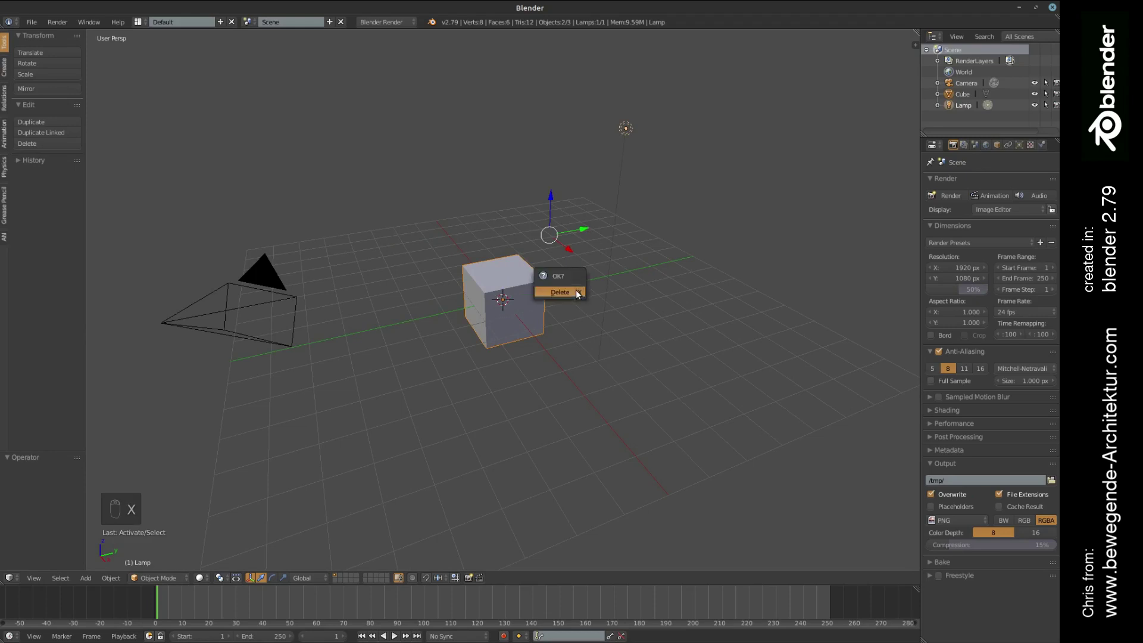
{"action": "left_click", "coordinate": [576, 289]}
Add a mesh plane at the 3D cursor and scale it by 4
{"action": "key", "text": "shift+a"}
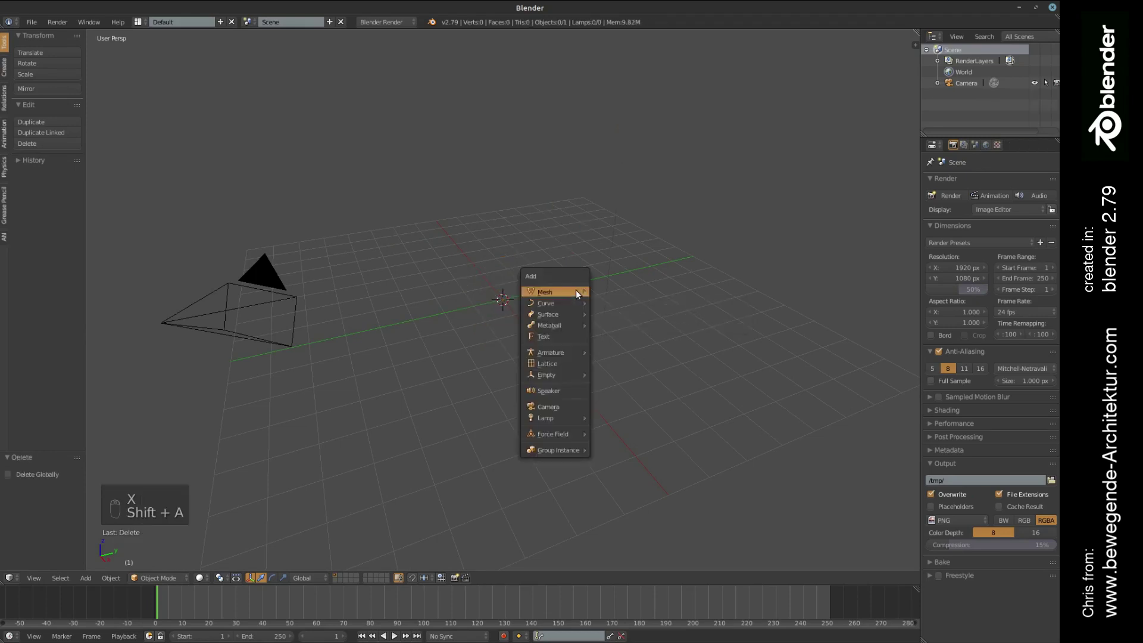
{"action": "left_click", "coordinate": [603, 288]}
{"action": "scroll", "coordinate": [523, 330], "scroll_direction": "up", "scroll_amount": 4}
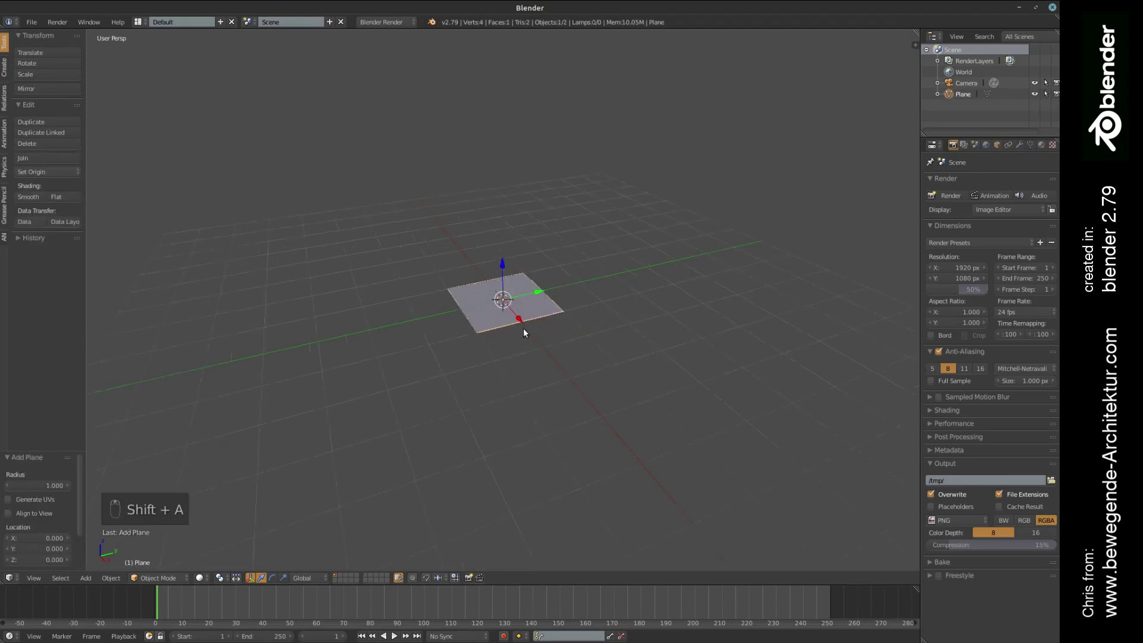
{"action": "key", "text": "s"}
{"action": "key", "text": "4"}
{"action": "key", "text": "Return"}
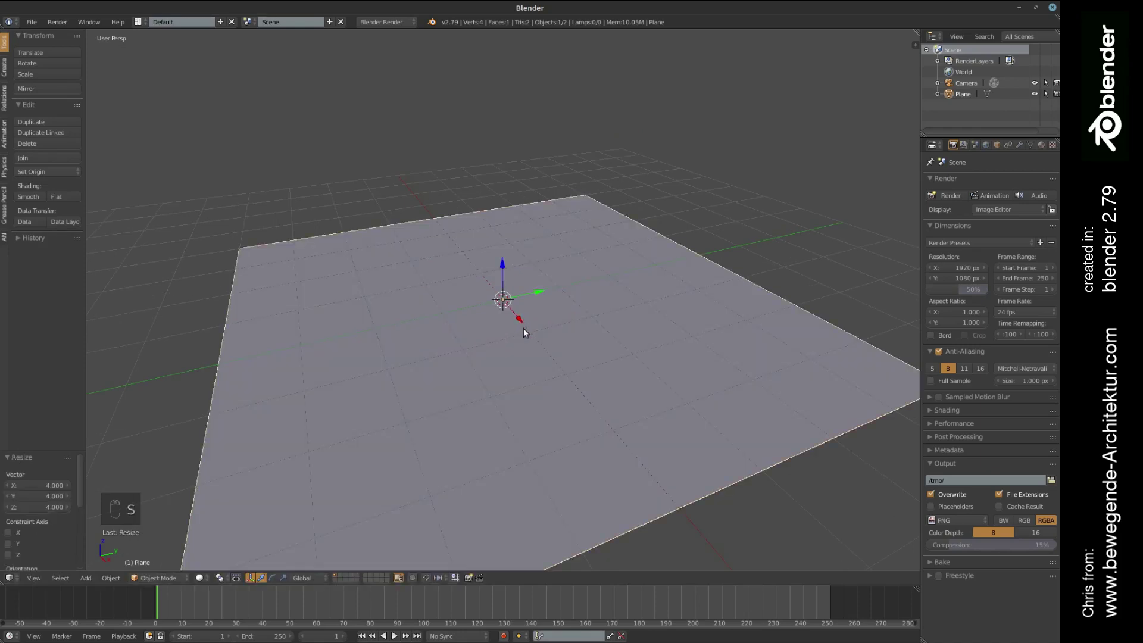
{"action": "scroll", "coordinate": [523, 327], "scroll_direction": "down", "scroll_amount": 3}
{"action": "middle_click_drag", "start_coordinate": [522, 327], "coordinate": [513, 303]}
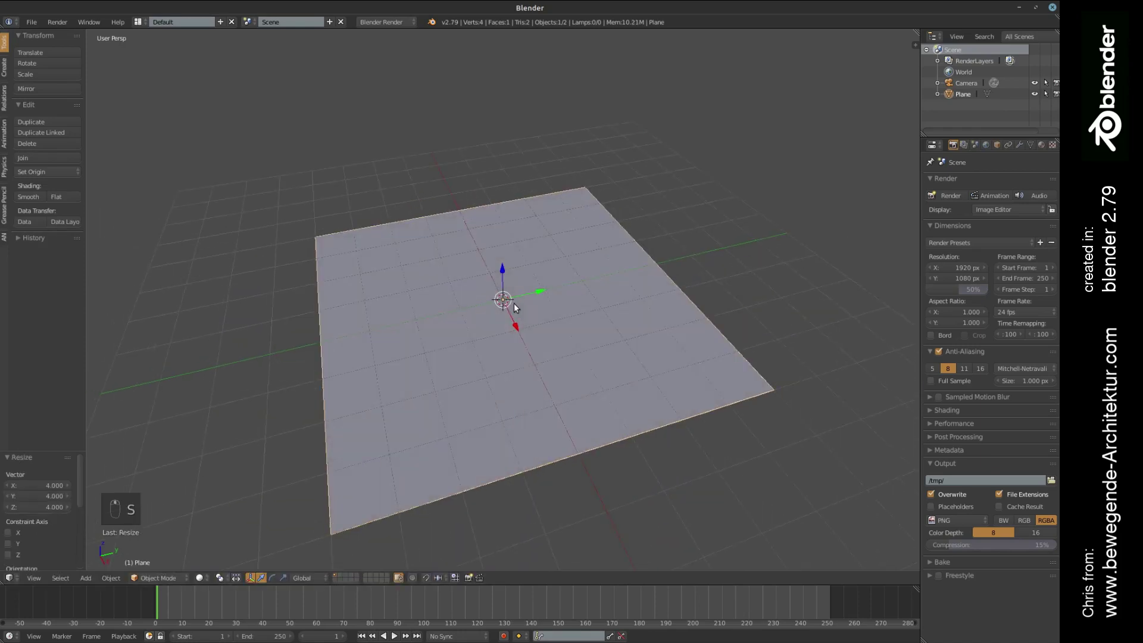
In Edit Mode, run Subdivide repeatedly until the plane is a 32×32 grid of 1,024 faces
{"action": "key", "text": "Tab"}
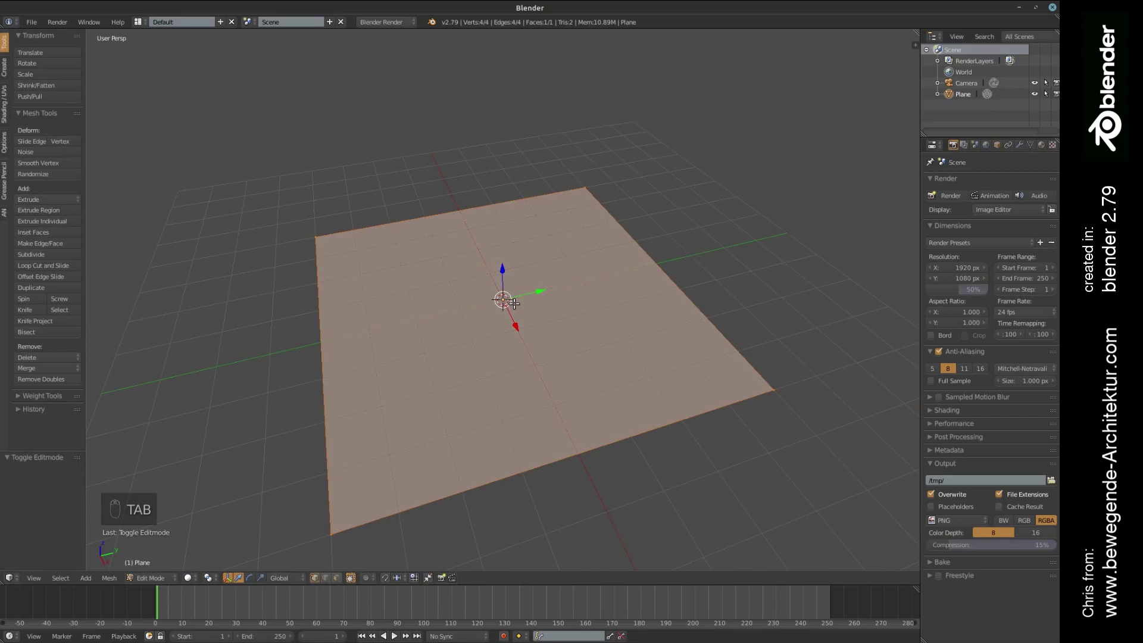
{"action": "key", "text": "space"}
{"action": "type", "text": "sub"}
{"action": "key", "text": "Down"}
{"action": "key", "text": "Down"}
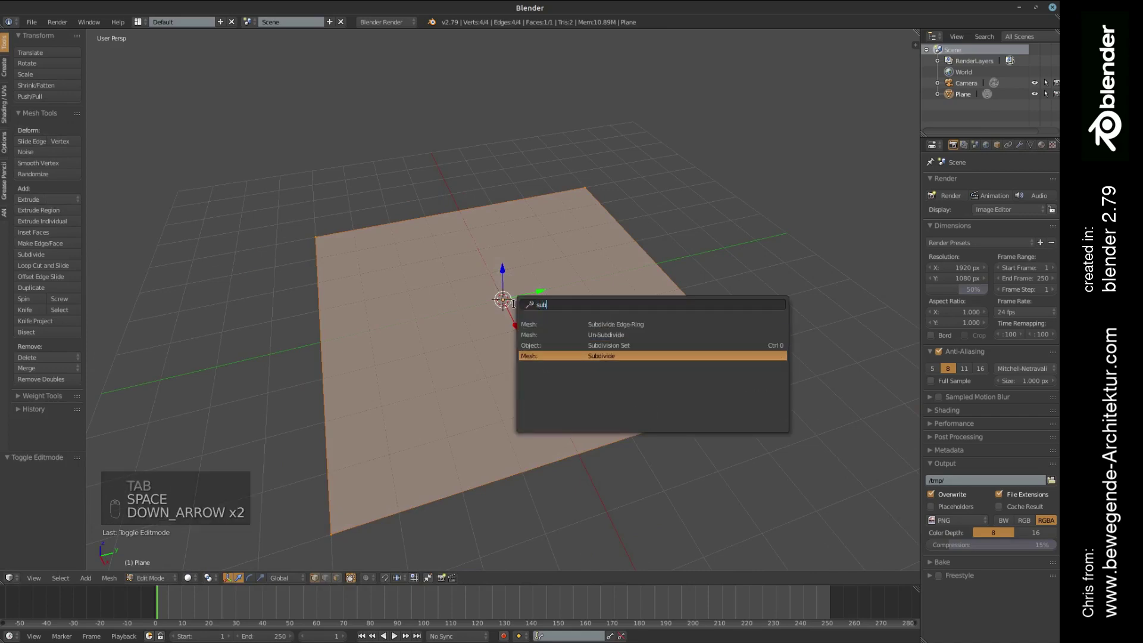
{"action": "key", "text": "Escape"}
{"action": "key", "text": "space"}
{"action": "key", "text": "Return"}
{"action": "key", "text": "space"}
{"action": "key", "text": "Return"}
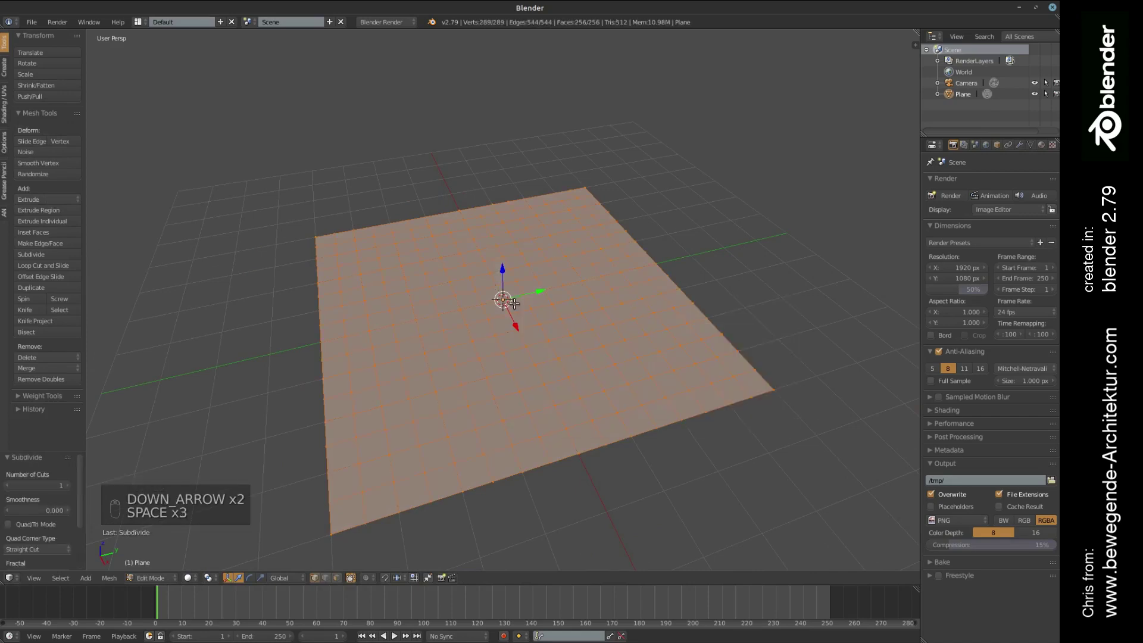
{"action": "key", "text": "space"}
{"action": "key", "text": "Return"}
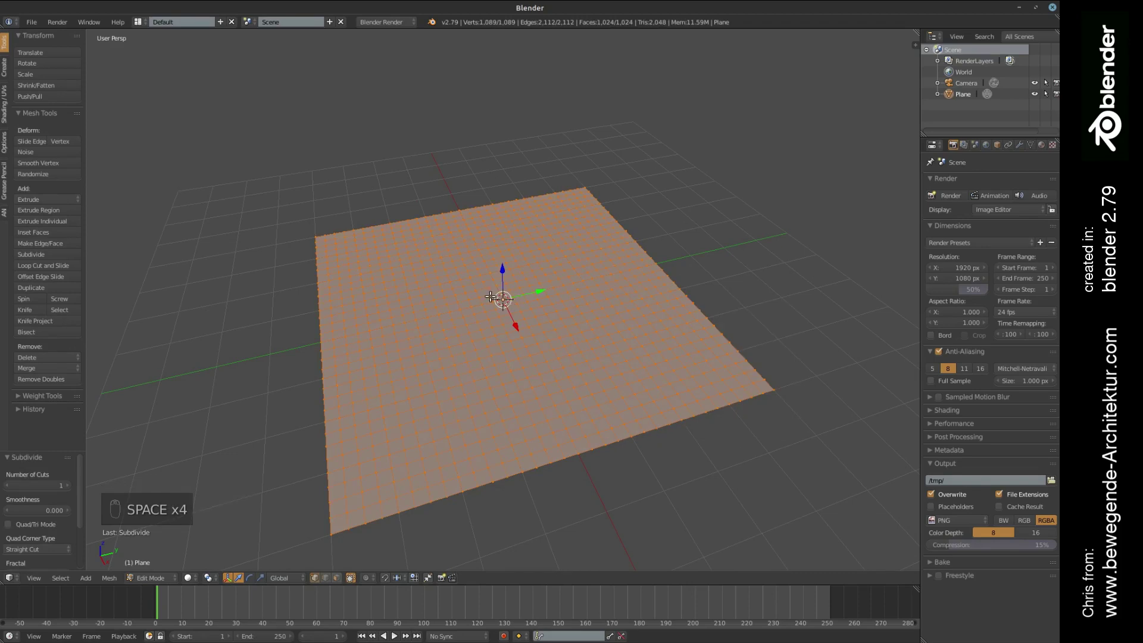
Deselect all vertices of the subdivided grid
{"action": "middle_click_drag", "start_coordinate": [488, 374], "coordinate": [485, 354]}
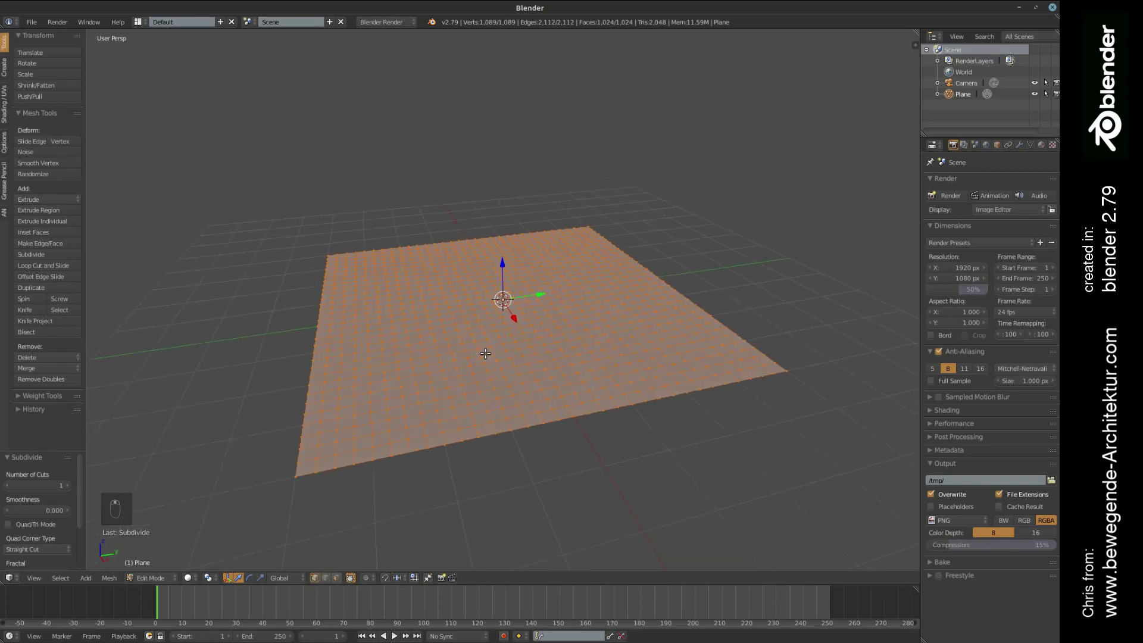
{"action": "scroll", "coordinate": [554, 338], "scroll_direction": "up", "scroll_amount": 2}
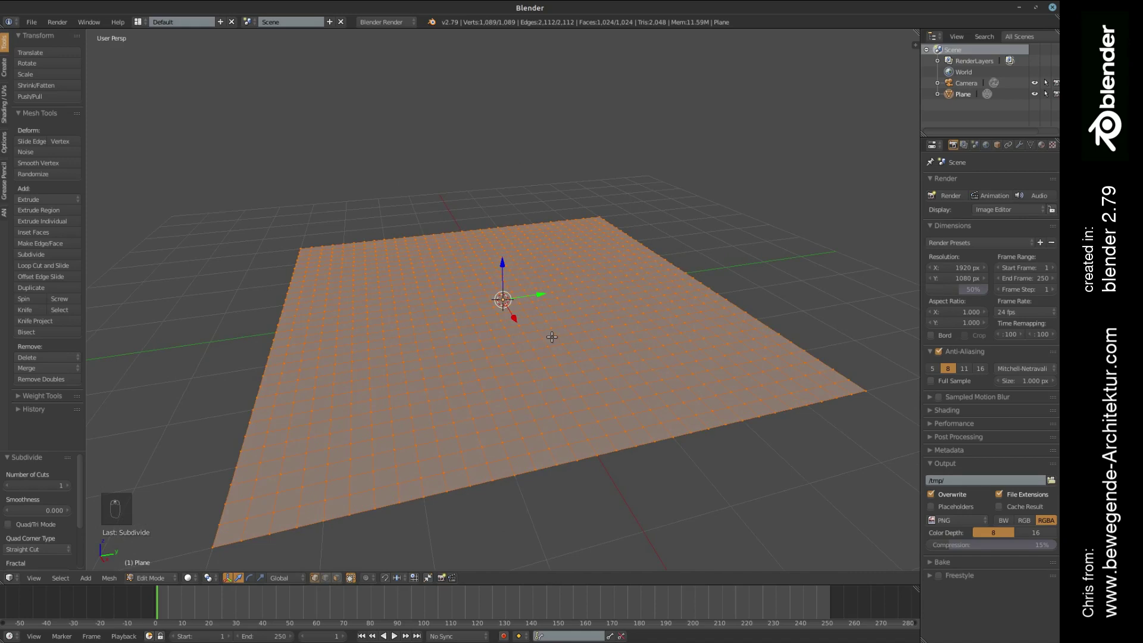
{"action": "key", "text": "a"}
{"action": "middle_click_drag", "start_coordinate": [475, 325], "coordinate": [480, 314]}
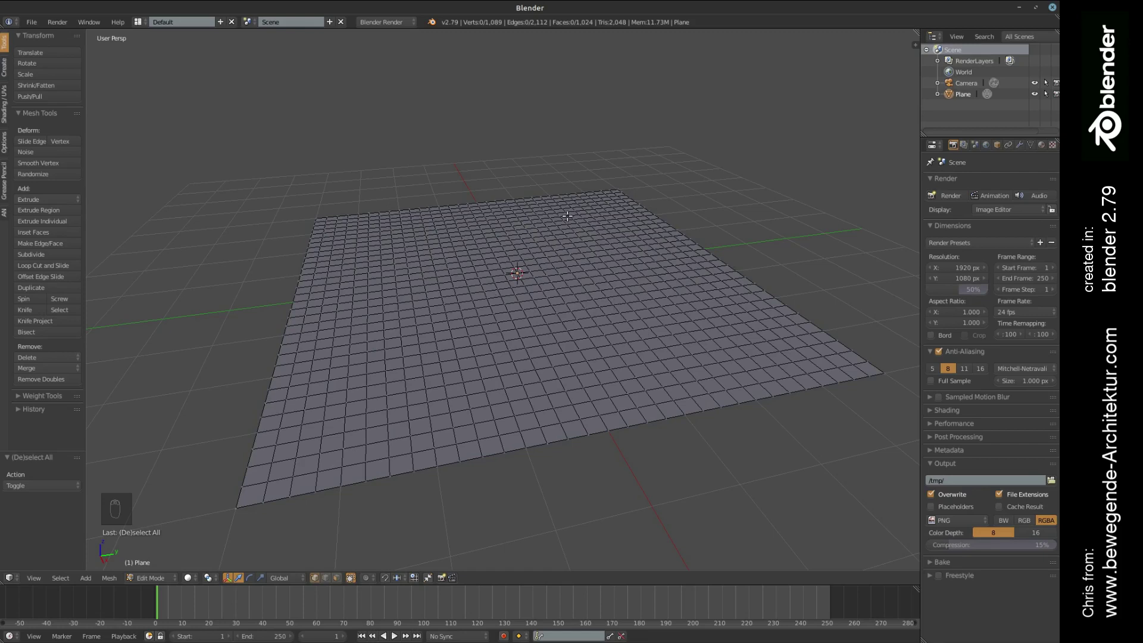
Enable proportional editing from the header menu, then toggle it off again with O
{"action": "left_click", "coordinate": [363, 579]}
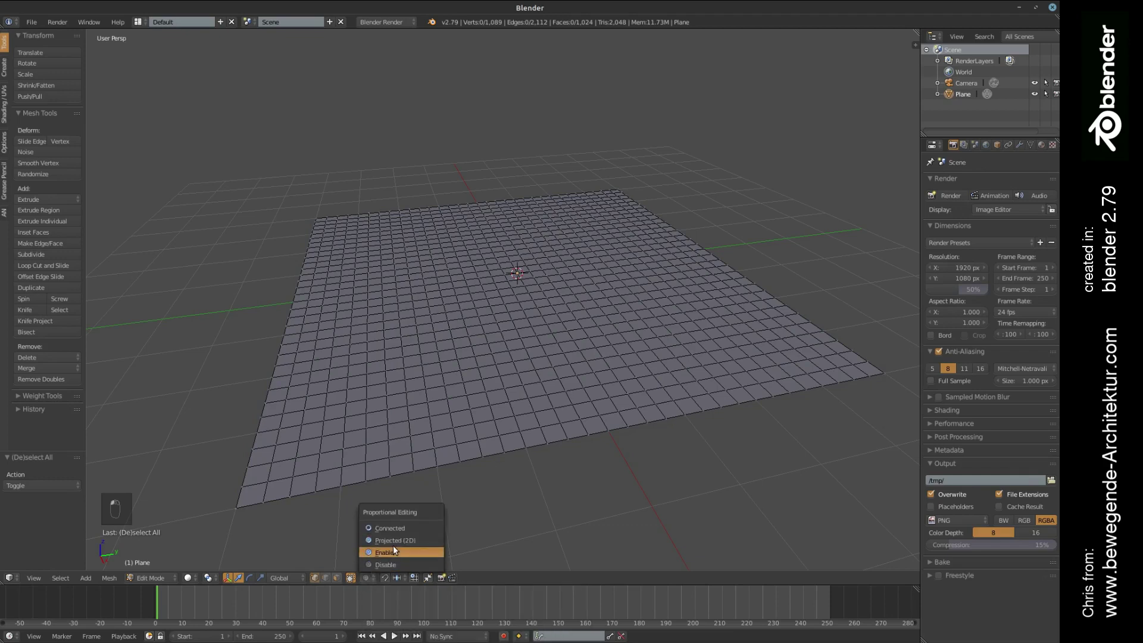
{"action": "left_click", "coordinate": [393, 549]}
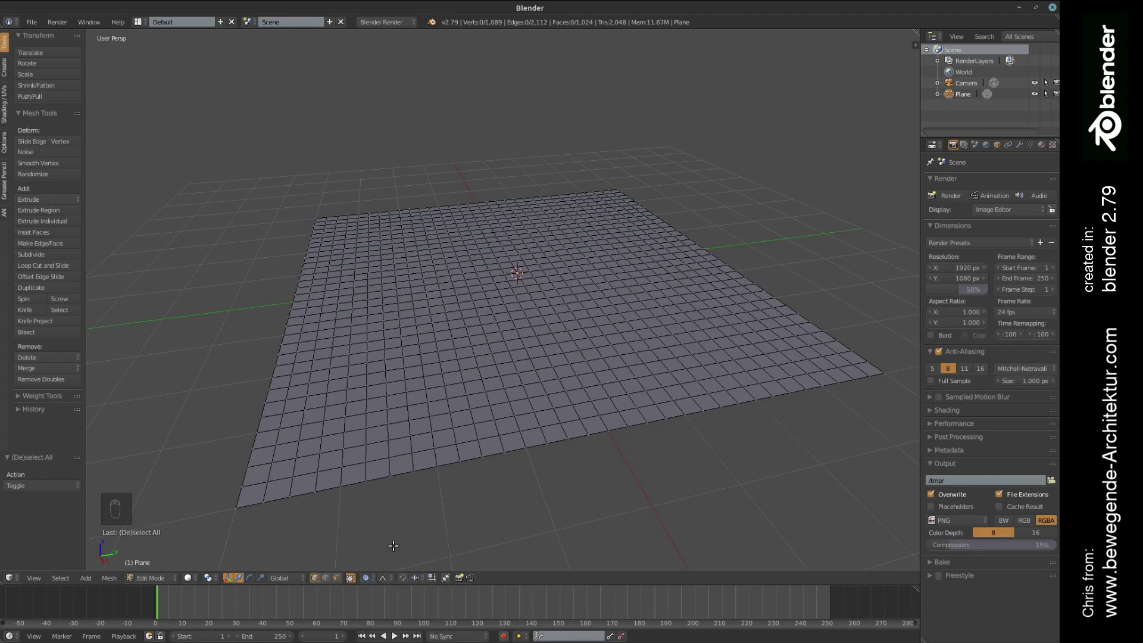
{"action": "left_click", "coordinate": [367, 576]}
{"action": "key", "text": "o"}
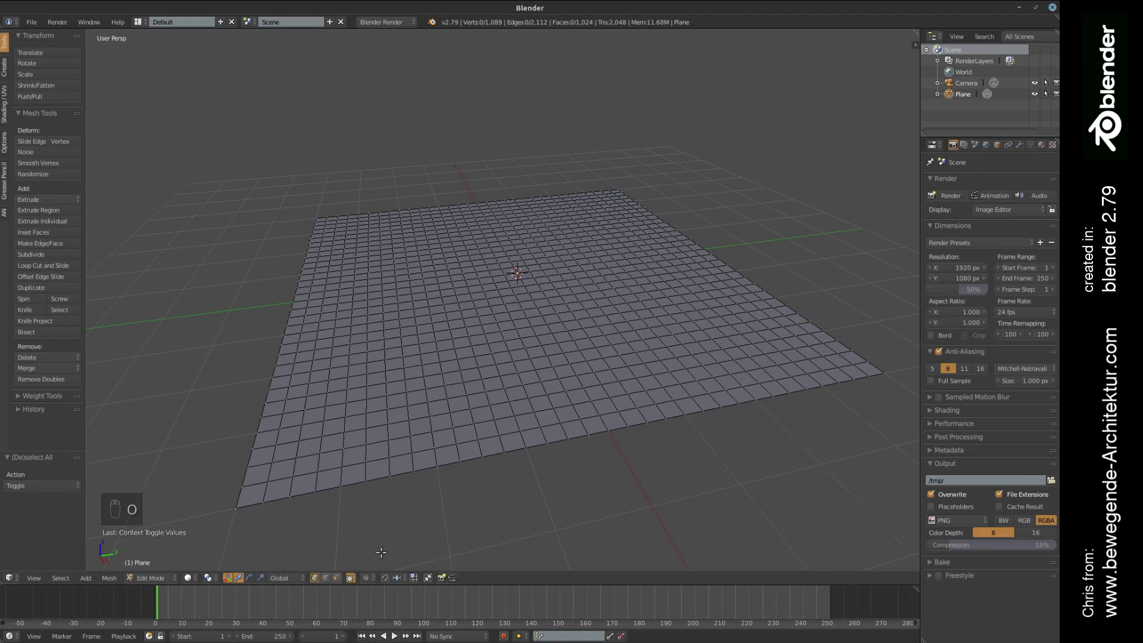
Select the left corner vertex, trial-move and cancel it, then re-enable proportional editing
{"action": "right_click", "coordinate": [289, 302]}
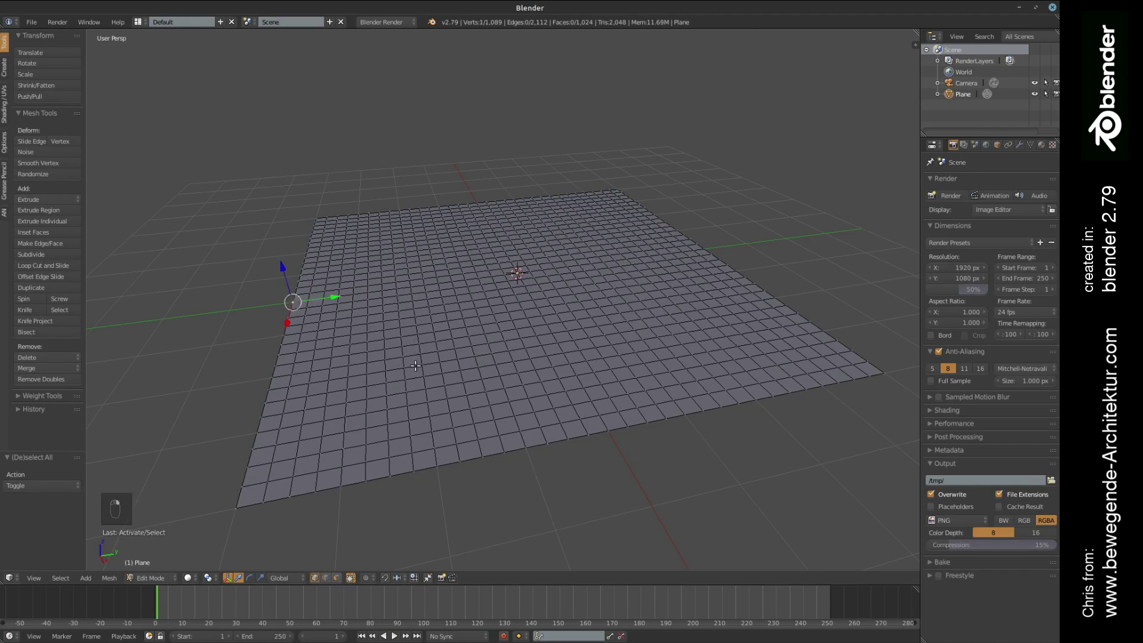
{"action": "key", "text": "g"}
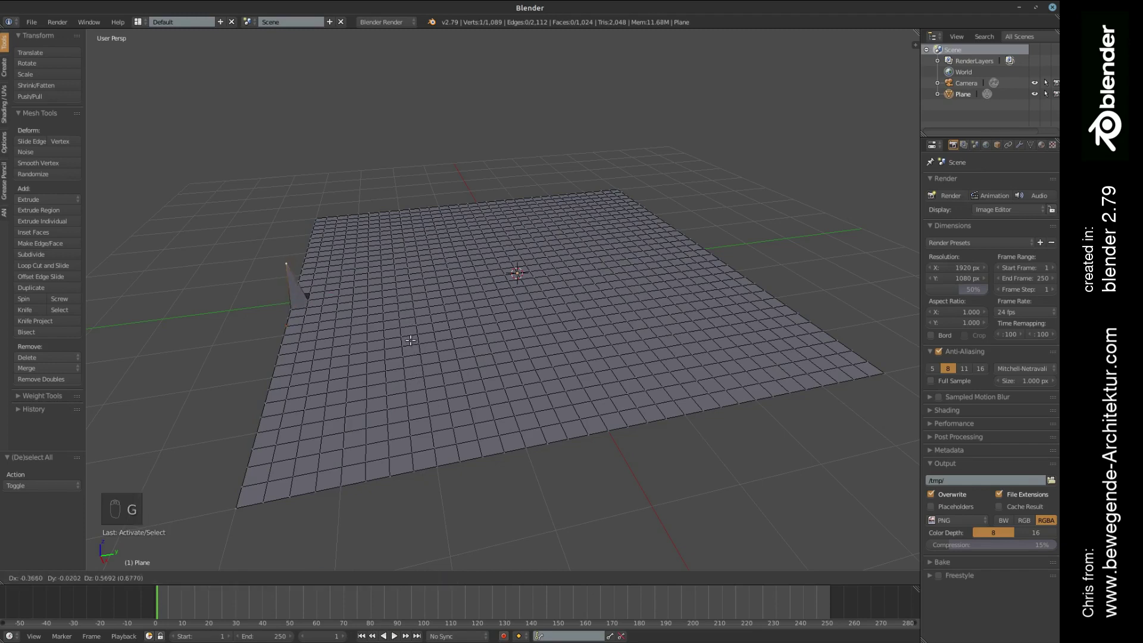
{"action": "right_click", "coordinate": [396, 310]}
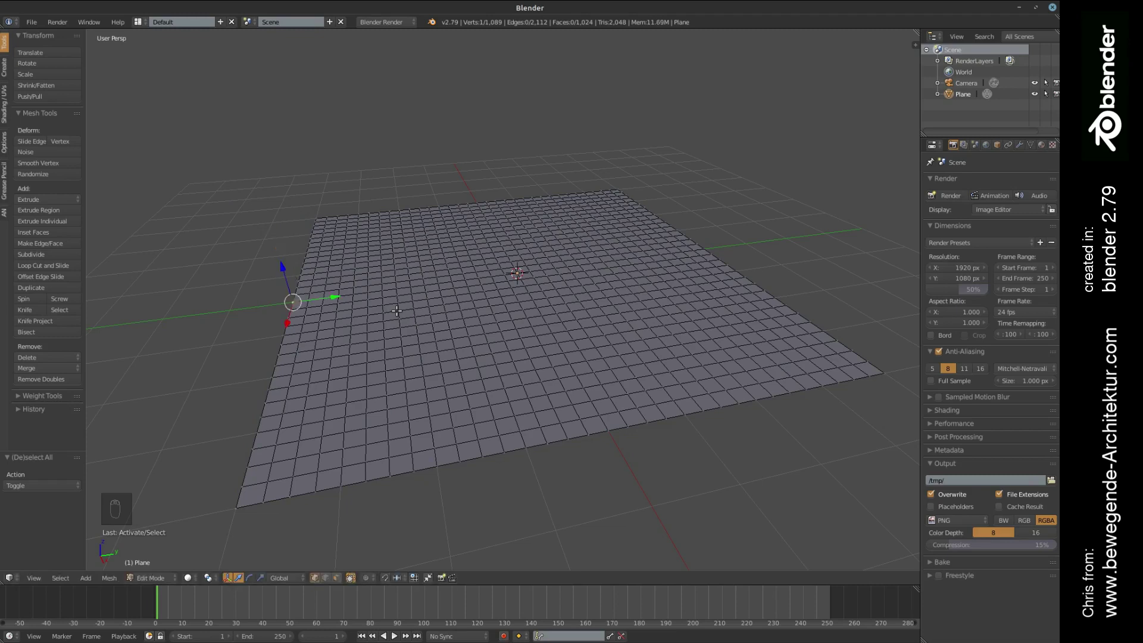
{"action": "key", "text": "o"}
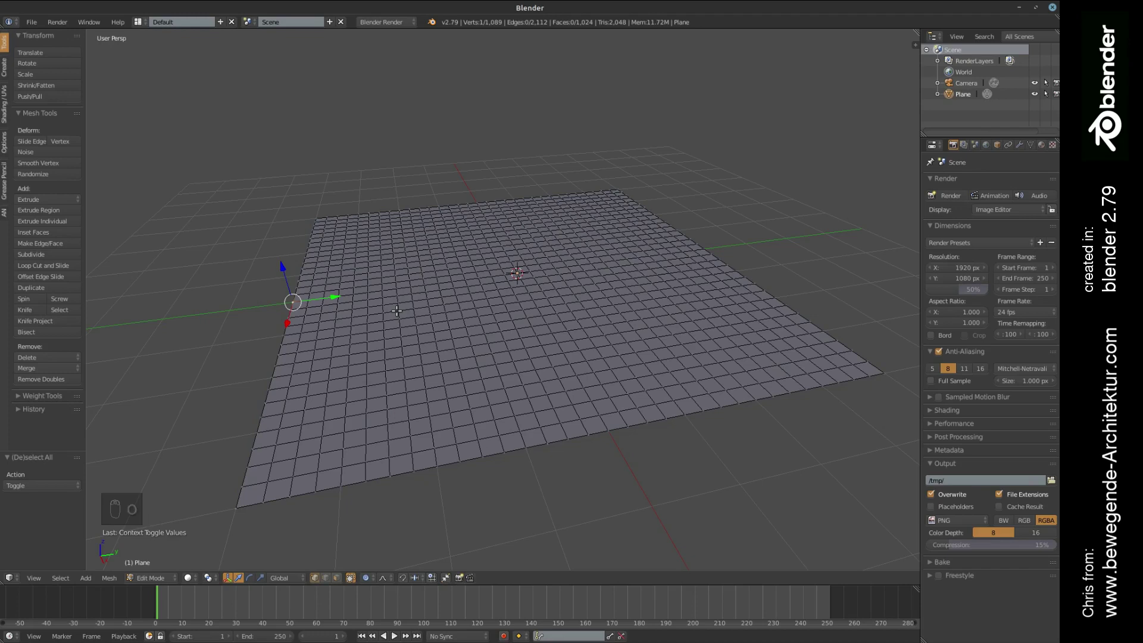
{"action": "key", "text": "g"}
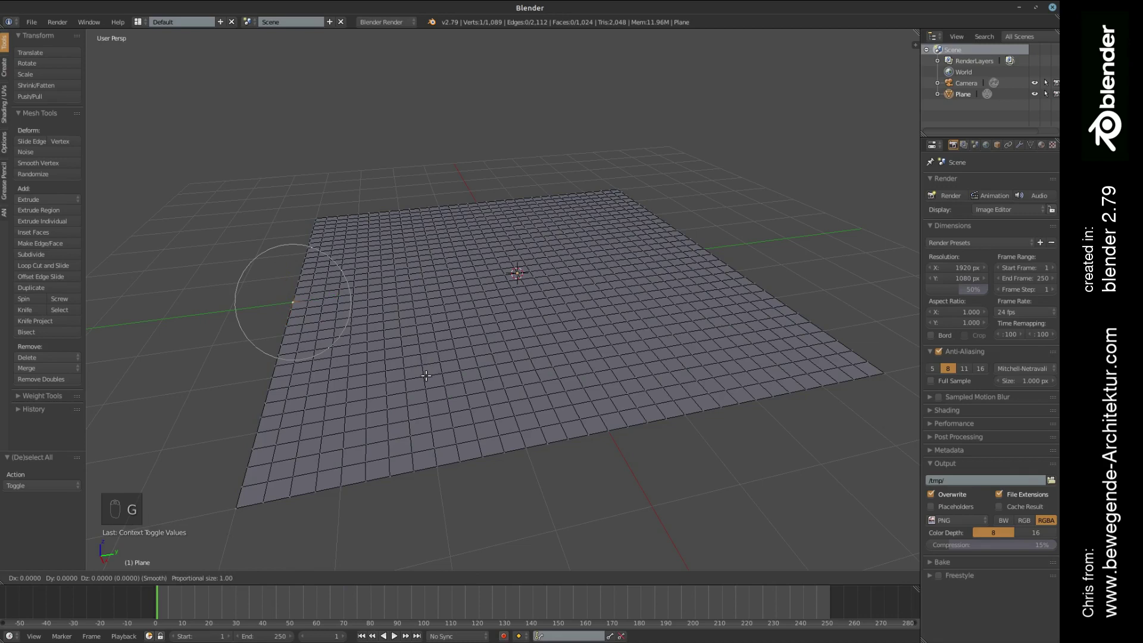
{"action": "scroll", "coordinate": [428, 321], "scroll_direction": "down", "scroll_amount": 5}
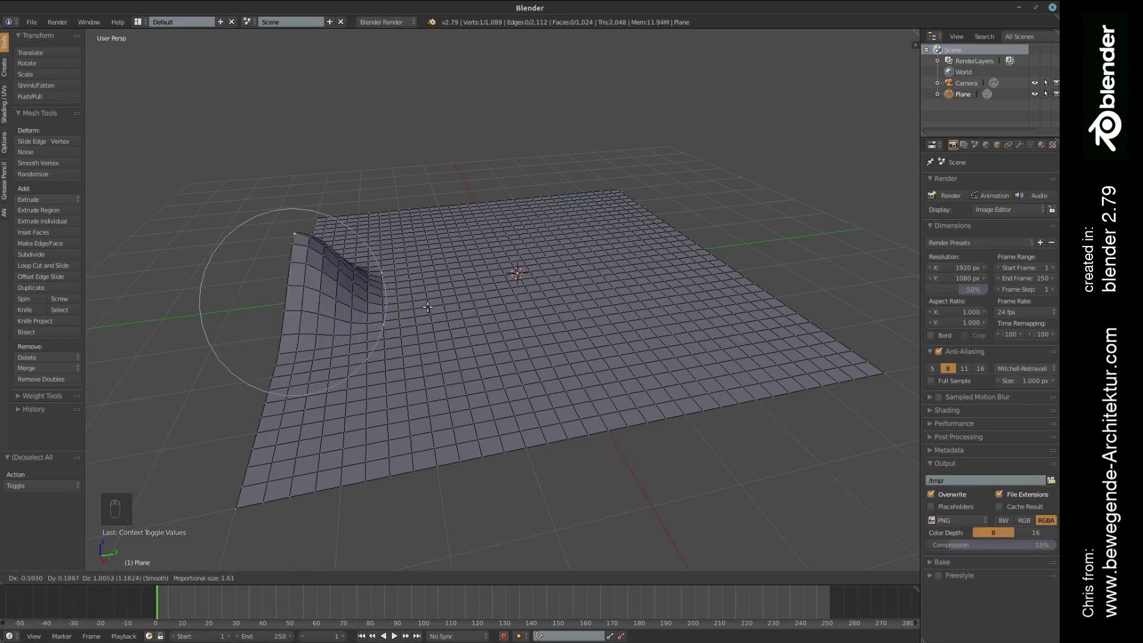
{"action": "scroll", "coordinate": [427, 307], "scroll_direction": "down", "scroll_amount": 3}
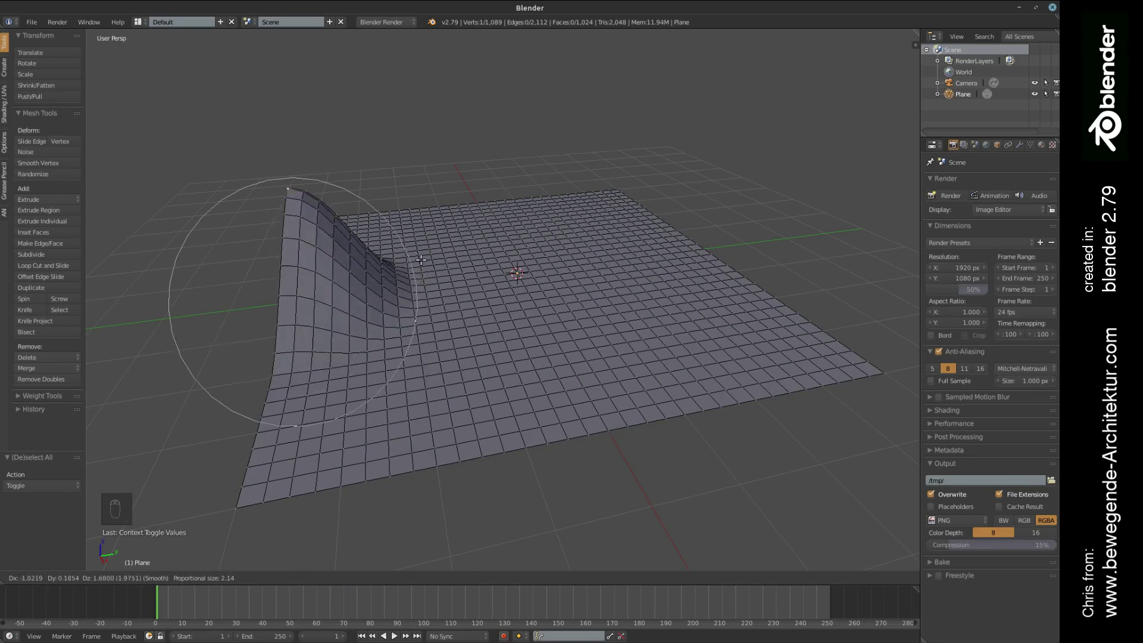
{"action": "scroll", "coordinate": [412, 309], "scroll_direction": "down", "scroll_amount": 2}
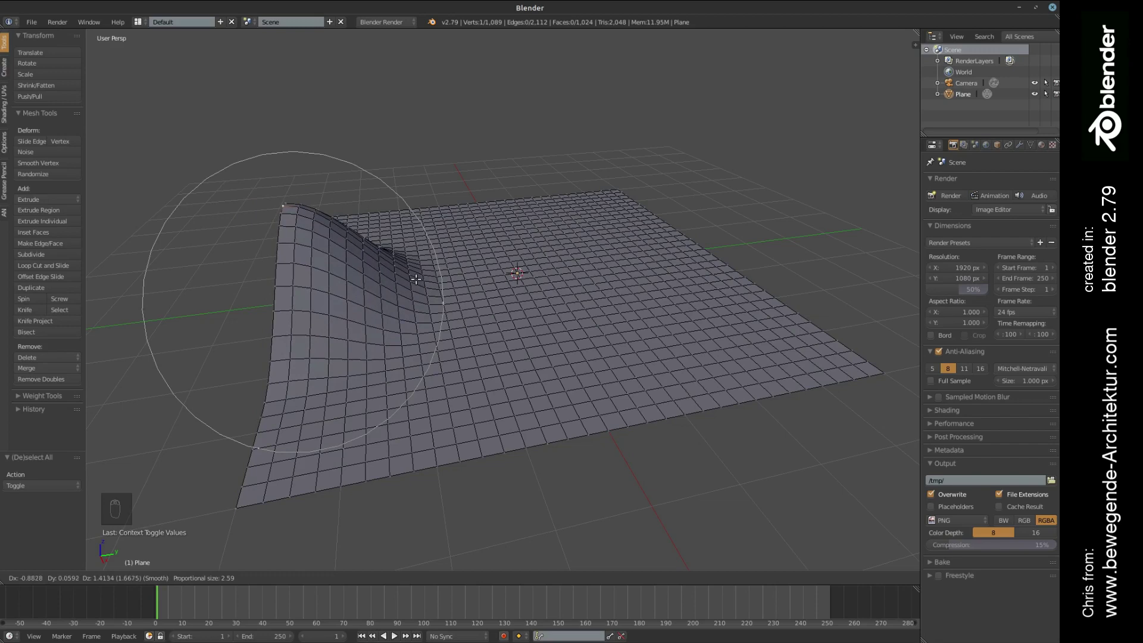
{"action": "scroll", "coordinate": [421, 279], "scroll_direction": "up", "scroll_amount": 1}
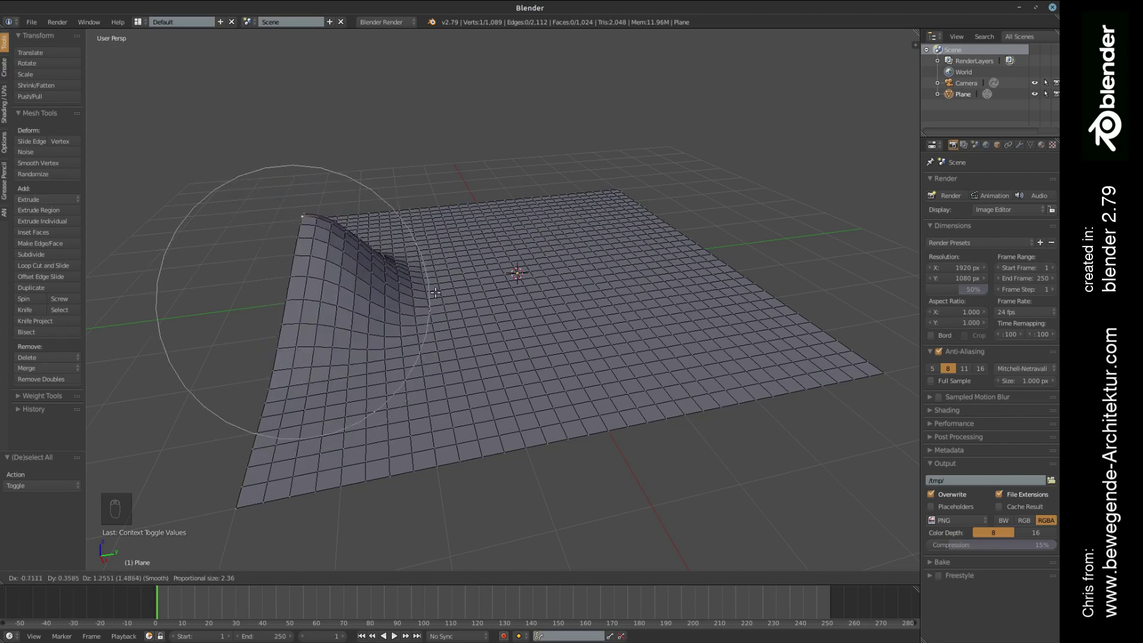
{"action": "scroll", "coordinate": [431, 296], "scroll_direction": "down", "scroll_amount": 5}
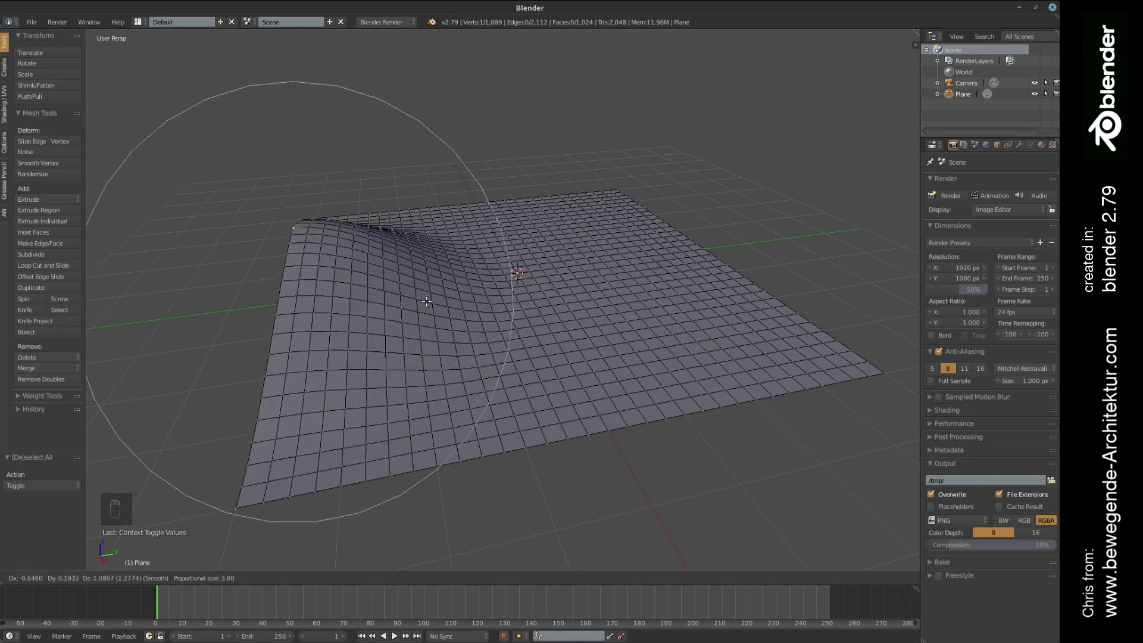
{"action": "scroll", "coordinate": [405, 218], "scroll_direction": "down", "scroll_amount": 1}
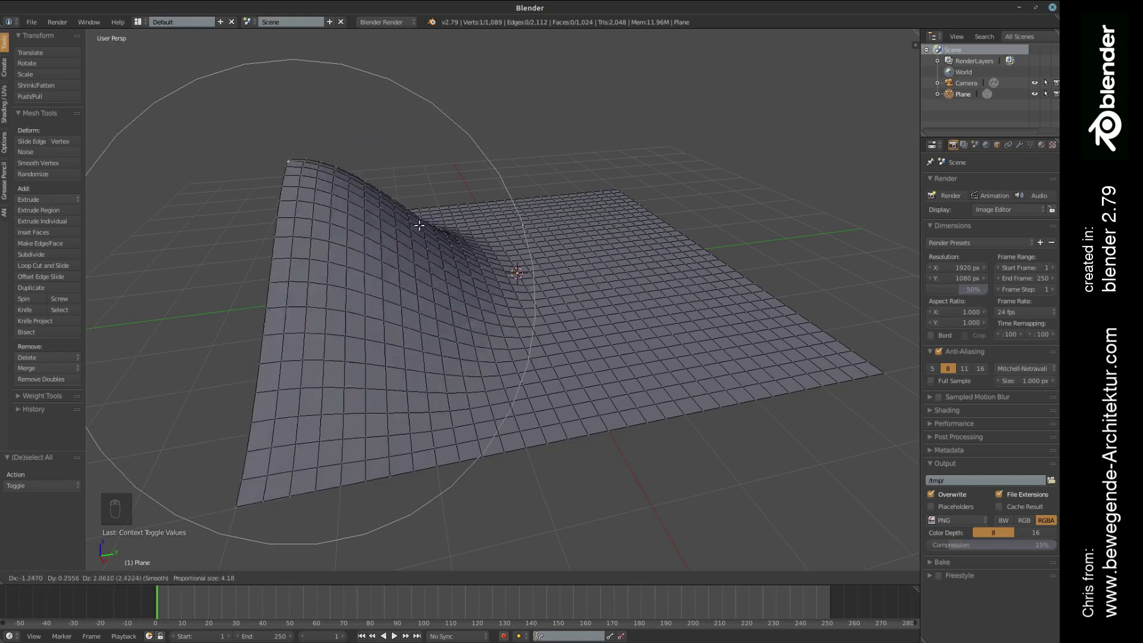
{"action": "right_click", "coordinate": [410, 386]}
{"action": "middle_click_drag", "start_coordinate": [519, 301], "coordinate": [507, 309]}
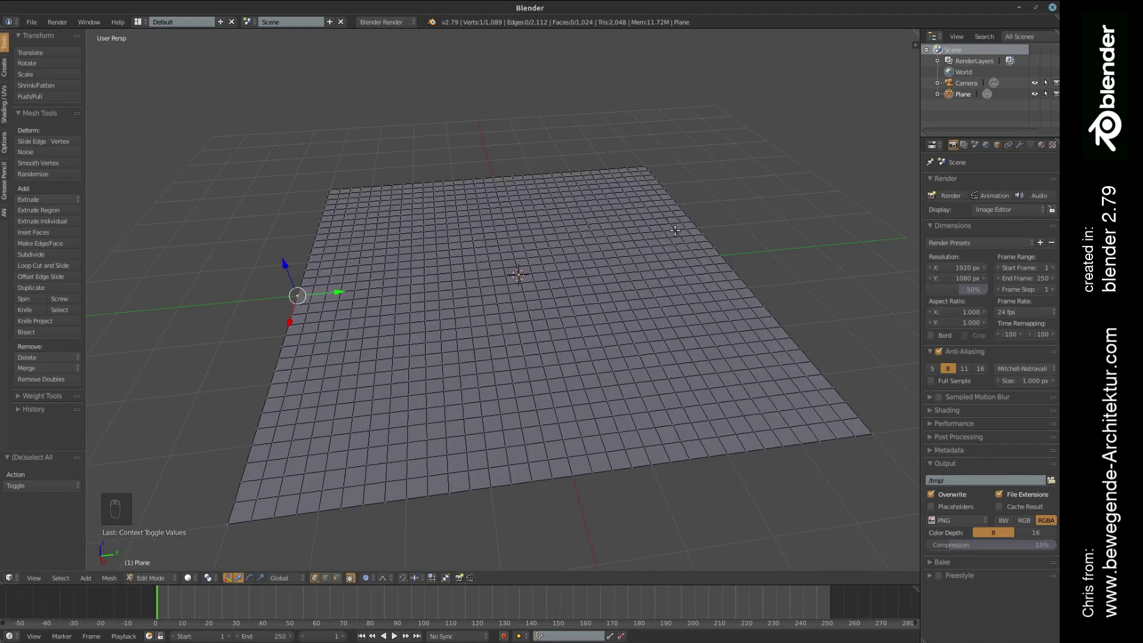
{"action": "right_click", "coordinate": [696, 214]}
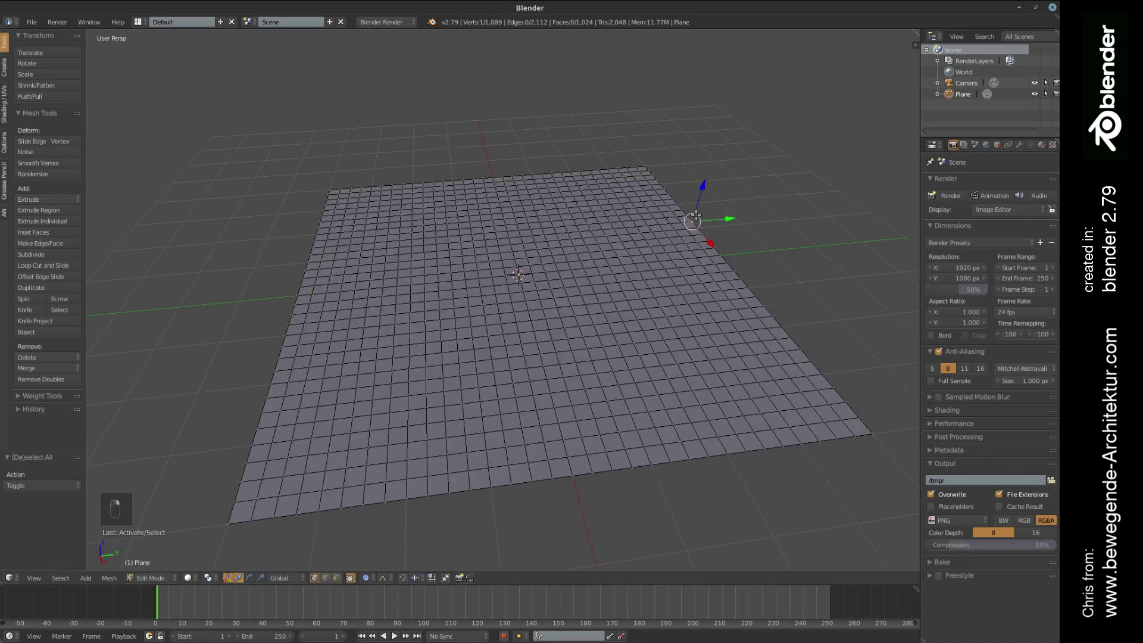
{"action": "key", "text": "r"}
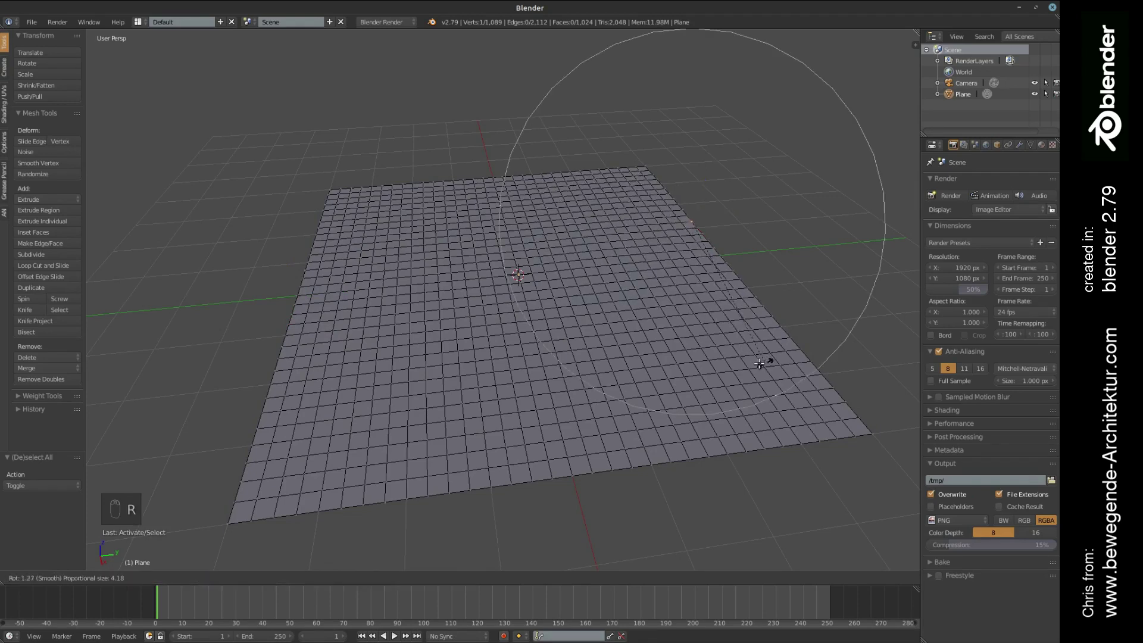
{"action": "scroll", "coordinate": [698, 369], "scroll_direction": "down", "scroll_amount": 3}
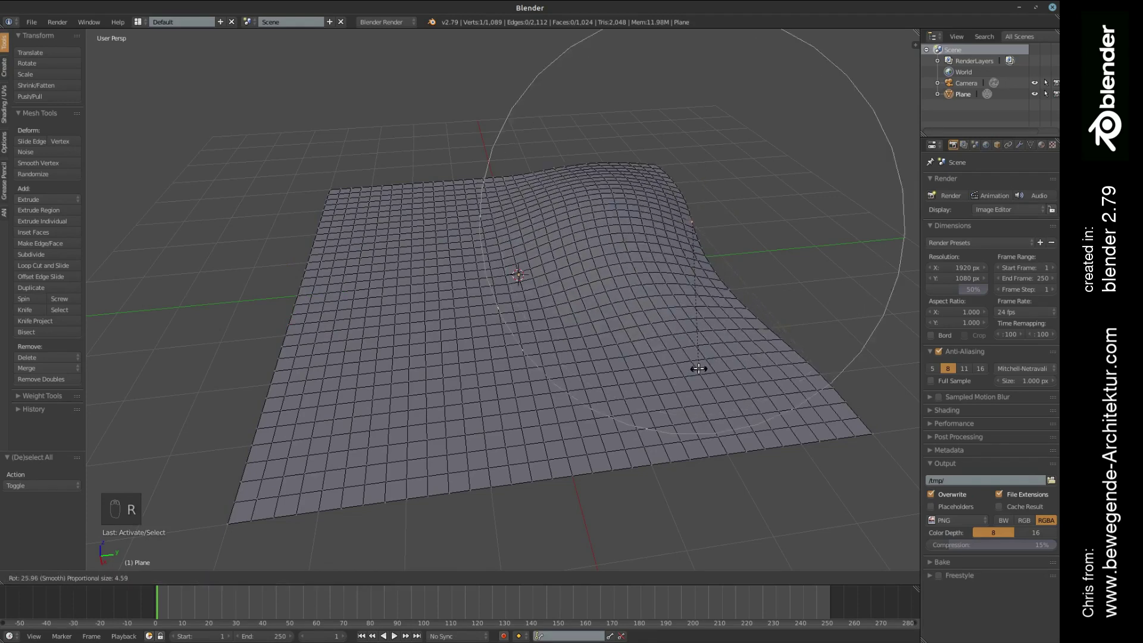
Cancel the trial rotate, move and scale transforms on the corner, leaving the plane flat
{"action": "right_click", "coordinate": [601, 319]}
{"action": "key", "text": "Escape"}
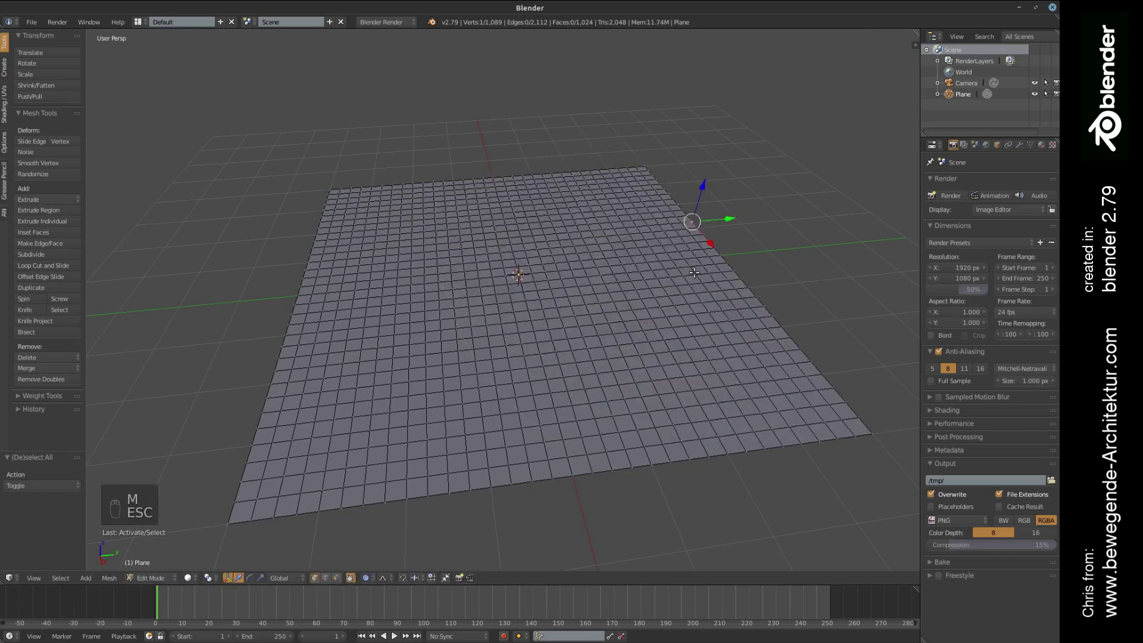
{"action": "key", "text": "g"}
{"action": "right_click", "coordinate": [703, 209]}
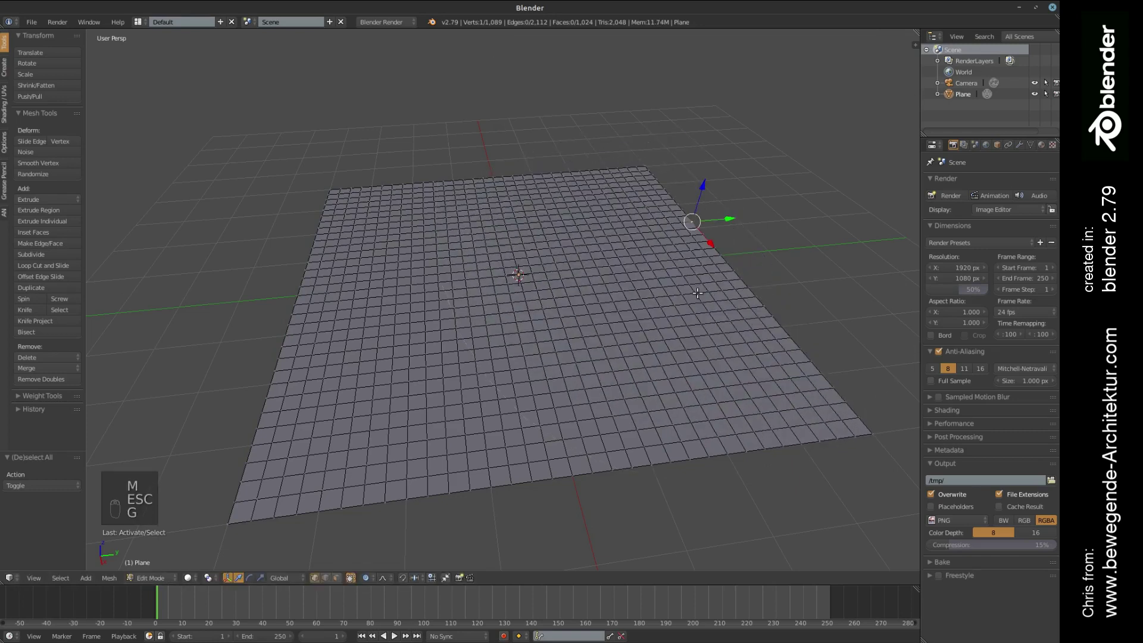
{"action": "key", "text": "s"}
{"action": "right_click", "coordinate": [829, 295]}
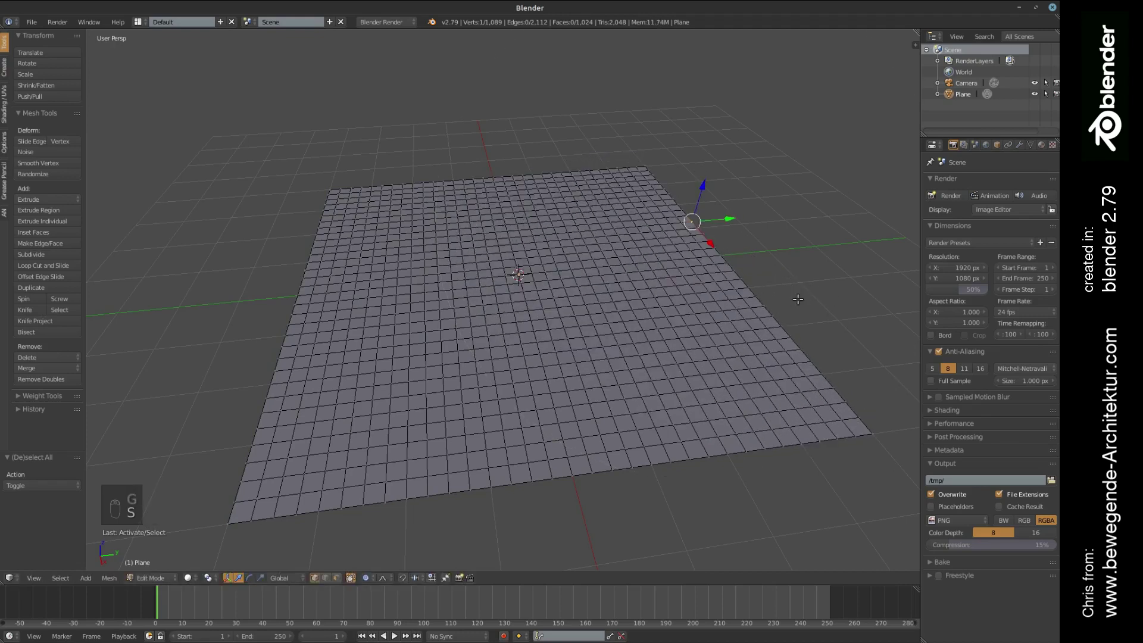
{"action": "scroll", "coordinate": [632, 285], "scroll_direction": "down", "scroll_amount": 2}
{"action": "scroll", "coordinate": [632, 285], "scroll_direction": "up", "scroll_amount": 1}
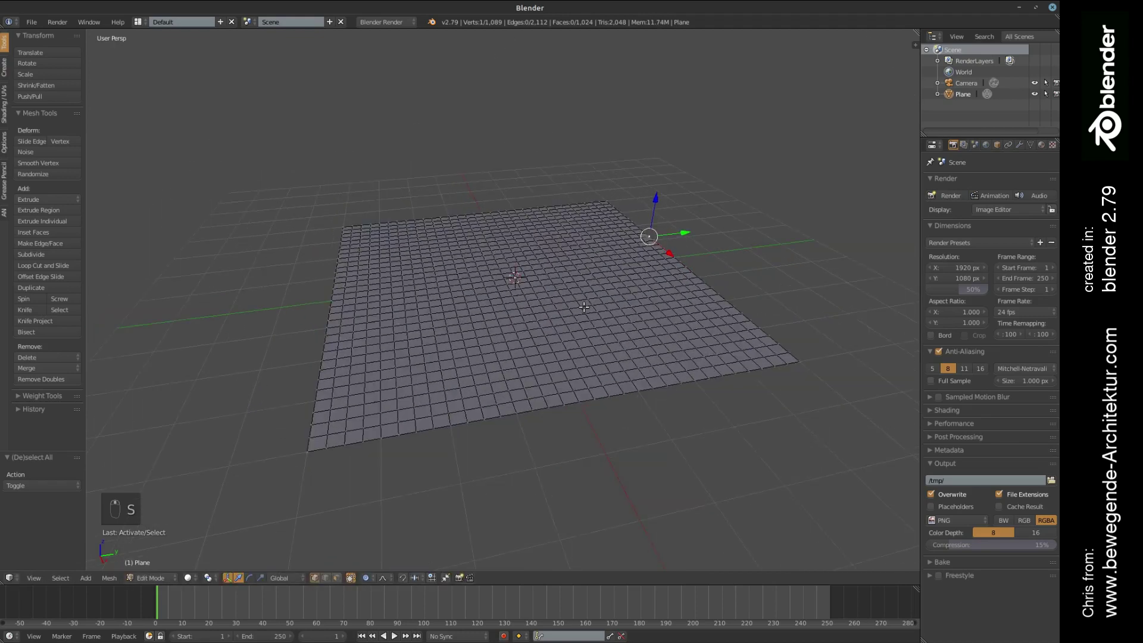
Raise left, top and right edge vertices 1.686 along Z with proportional falloff
{"action": "right_click", "coordinate": [326, 304]}
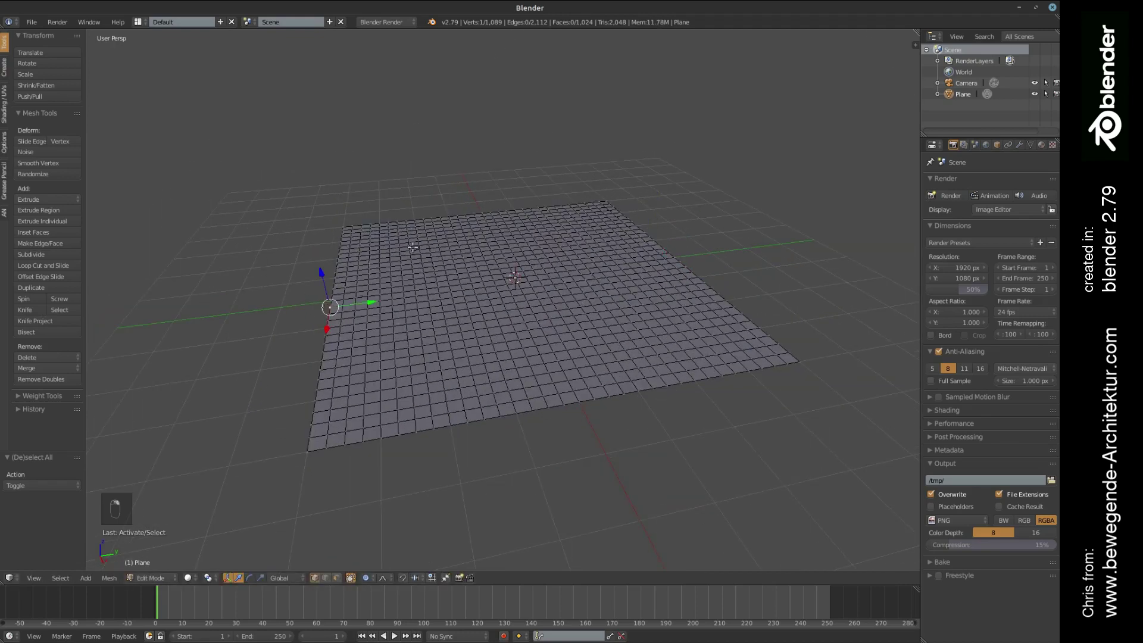
{"action": "right_click", "coordinate": [490, 205], "text": "shift"}
{"action": "right_click", "coordinate": [727, 288], "text": "shift"}
{"action": "middle_click_drag", "start_coordinate": [572, 333], "coordinate": [585, 318]}
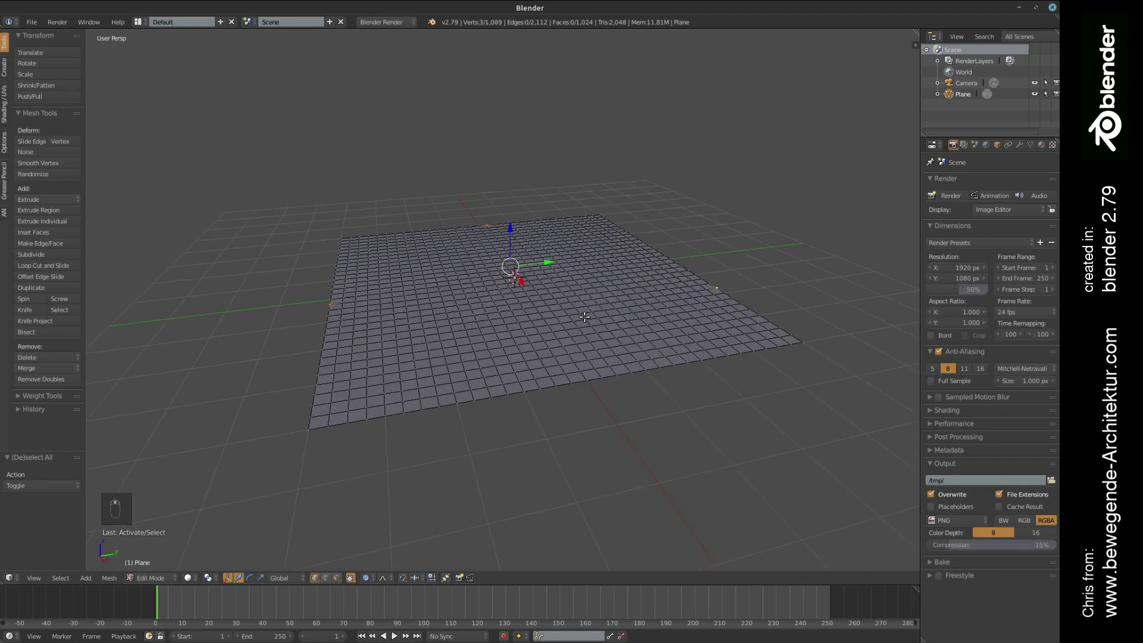
{"action": "key", "text": "g"}
{"action": "key", "text": "z"}
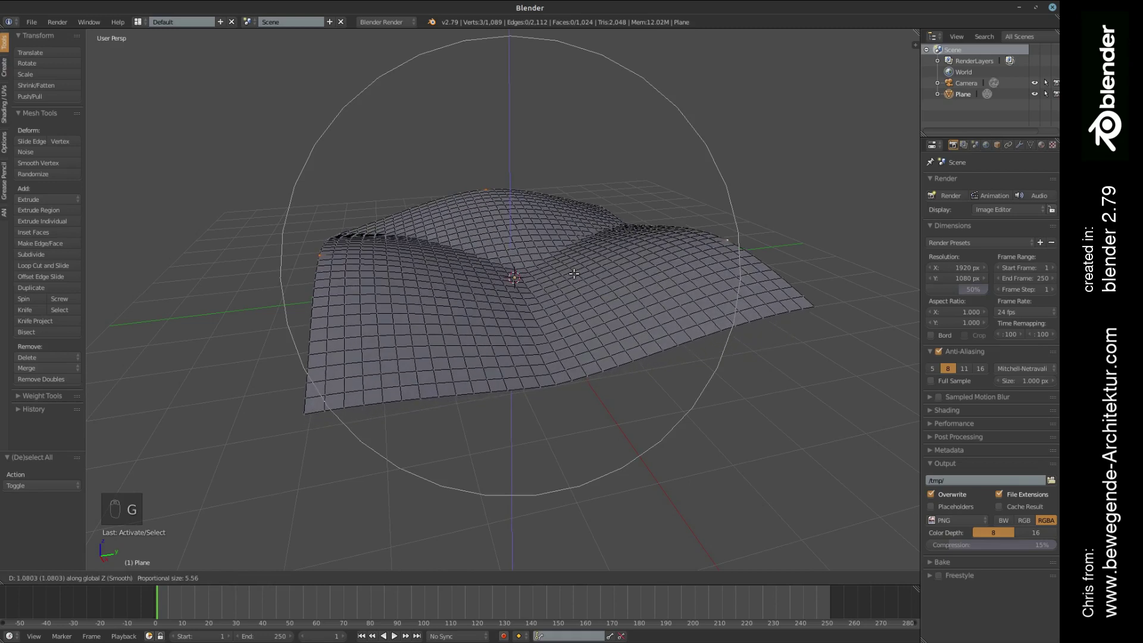
{"action": "scroll", "coordinate": [572, 271], "scroll_direction": "up", "scroll_amount": 3}
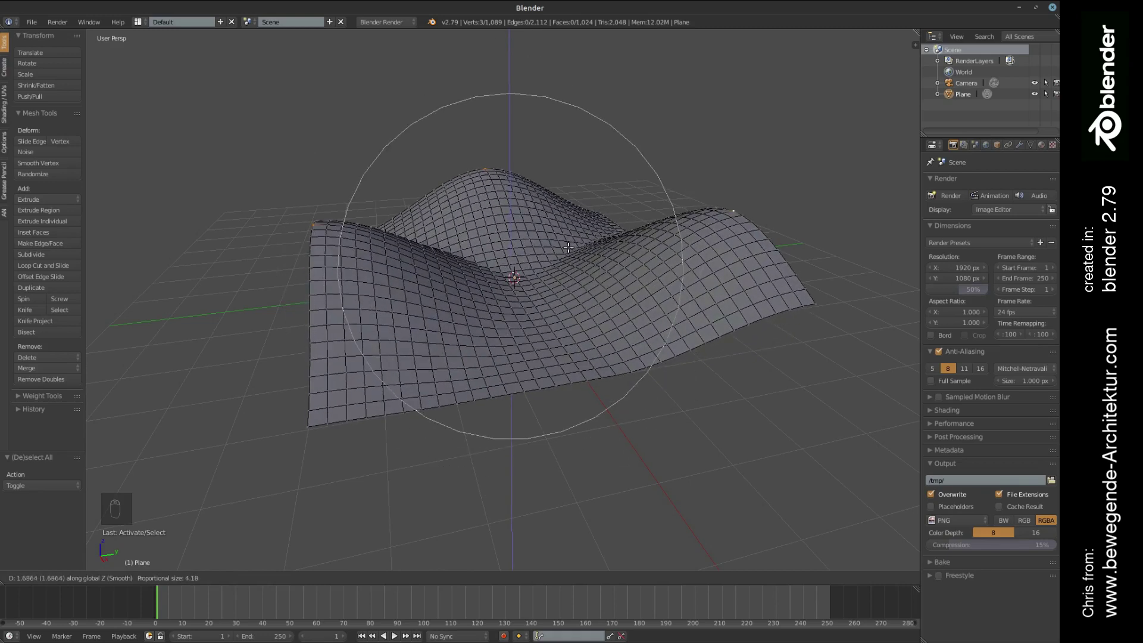
{"action": "left_click", "coordinate": [568, 247]}
{"action": "middle_click_drag", "start_coordinate": [568, 247], "coordinate": [645, 295]}
{"action": "key", "text": "Tab"}
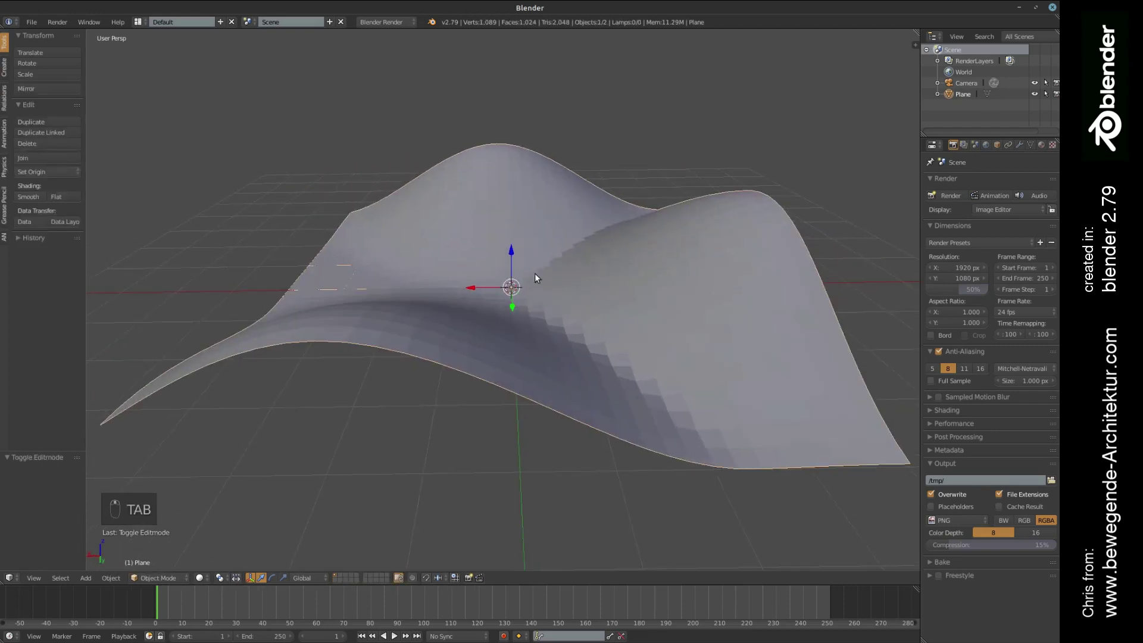
{"action": "middle_click_drag", "start_coordinate": [535, 278], "coordinate": [670, 284]}
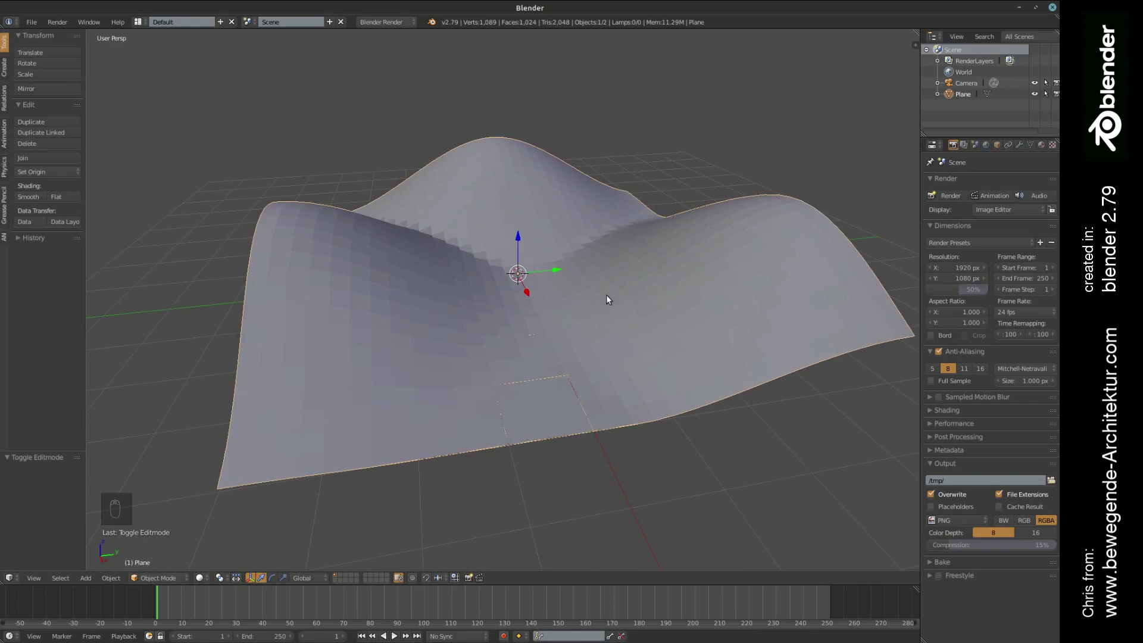
{"action": "middle_click_drag", "start_coordinate": [593, 294], "coordinate": [577, 271]}
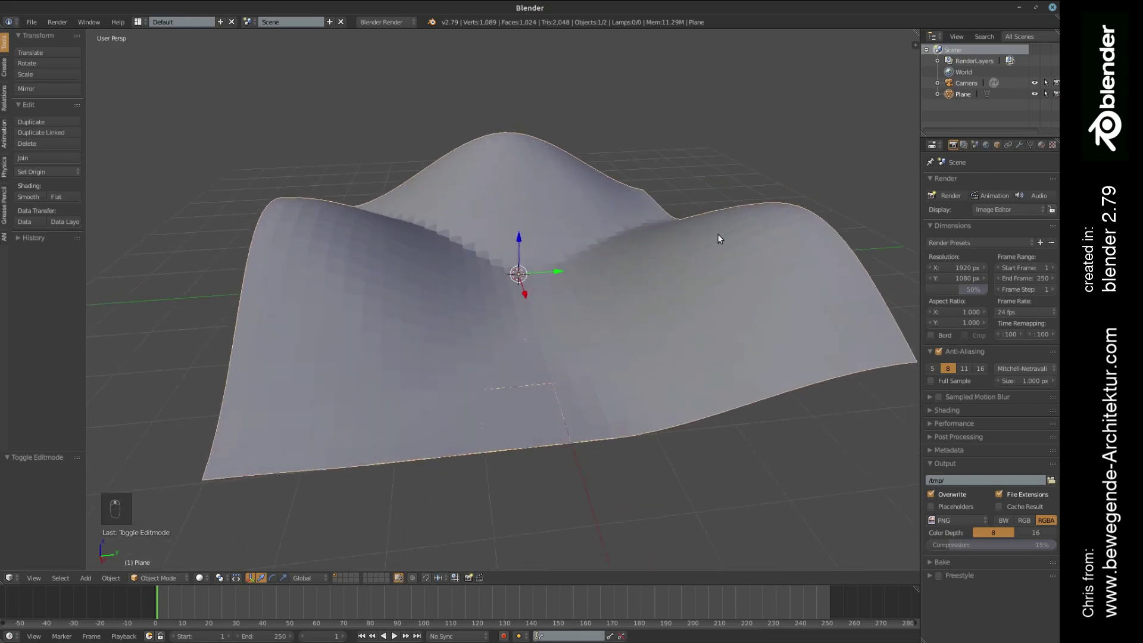
{"action": "left_click", "coordinate": [1015, 144]}
{"action": "left_click", "coordinate": [962, 180]}
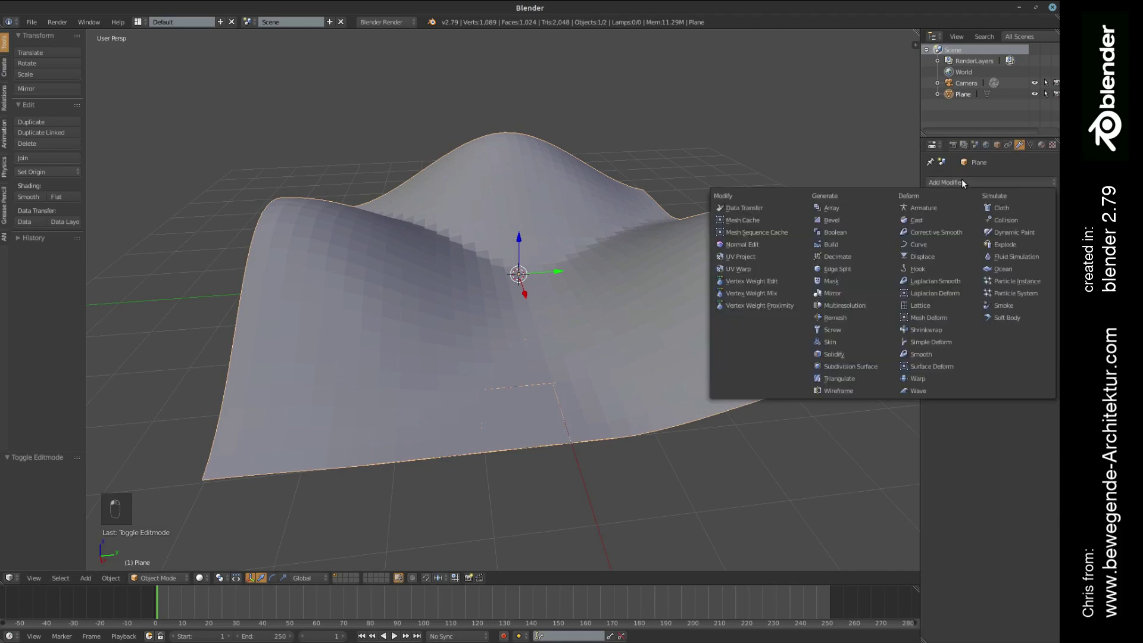
{"action": "left_click", "coordinate": [844, 391]}
{"action": "mouse_move", "coordinate": [592, 198]}
{"action": "middle_mouse_down"}
{"action": "mouse_move", "coordinate": [588, 250]}
{"action": "mouse_move", "coordinate": [592, 206]}
{"action": "middle_mouse_up"}
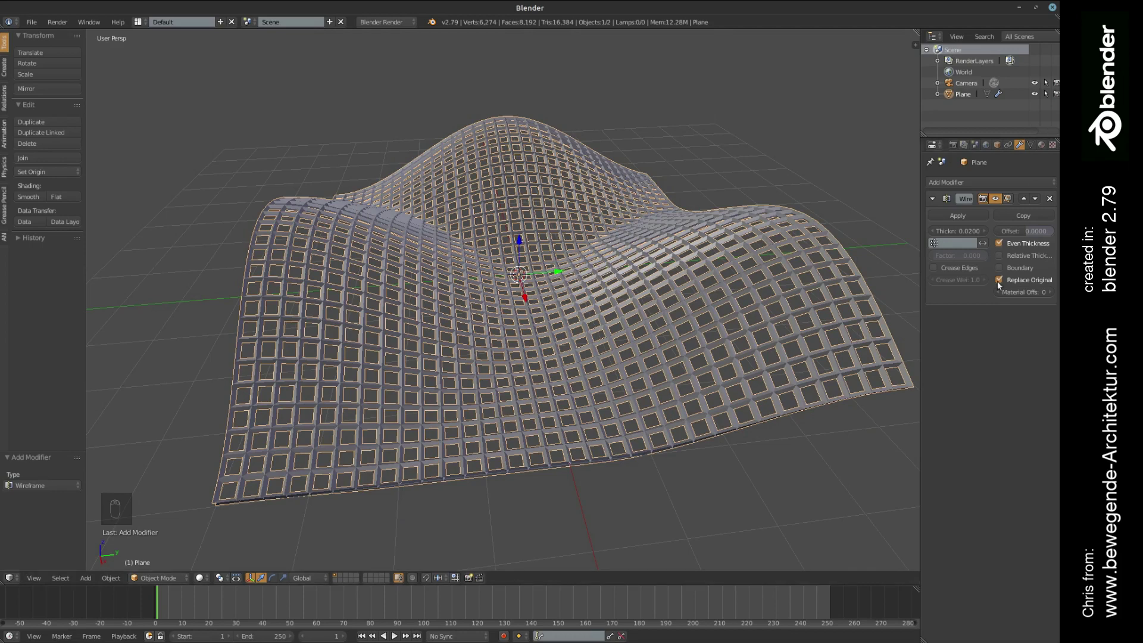
{"action": "middle_click_drag", "start_coordinate": [635, 228], "coordinate": [730, 255]}
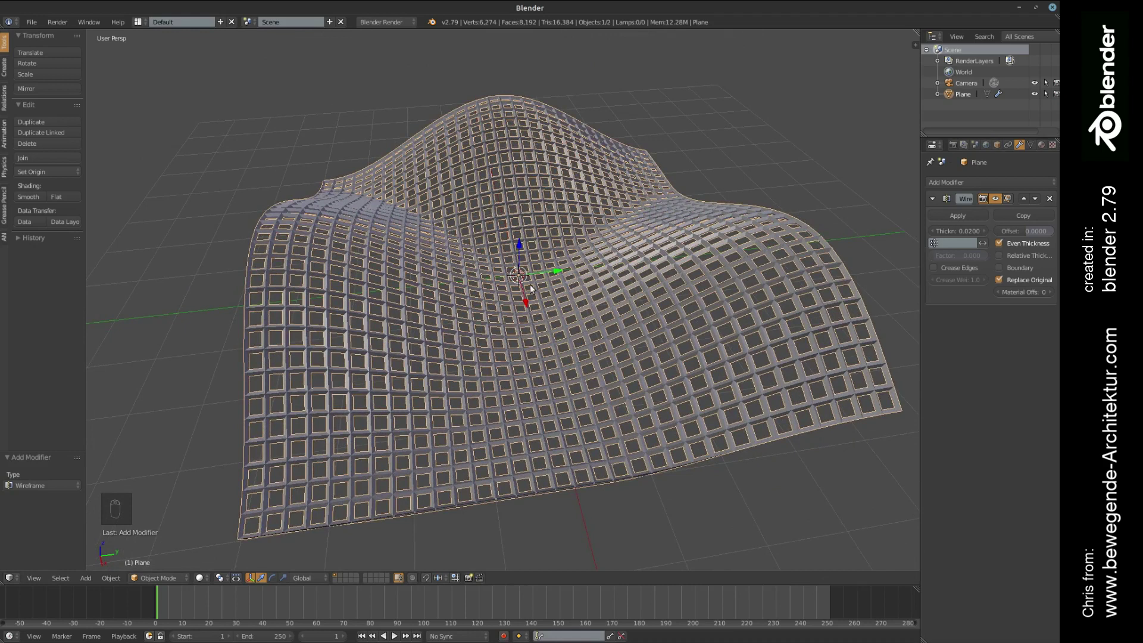
{"action": "middle_click_drag", "start_coordinate": [555, 320], "coordinate": [524, 301]}
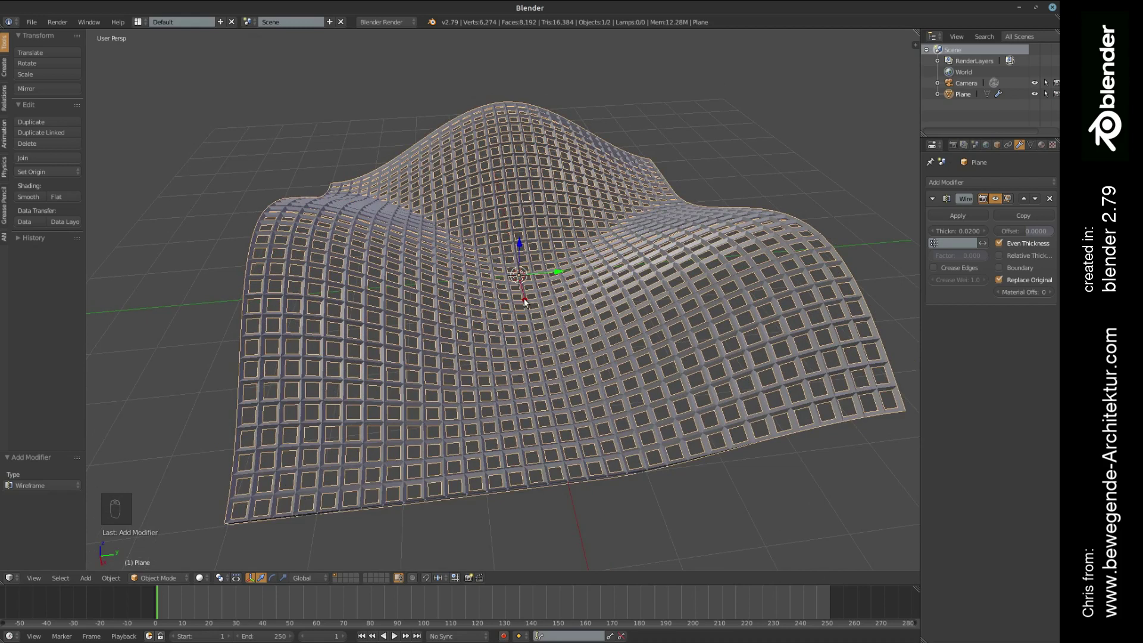
{"action": "mouse_move", "coordinate": [454, 339]}
{"action": "middle_mouse_down"}
{"action": "mouse_move", "coordinate": [449, 327]}
{"action": "mouse_move", "coordinate": [475, 337]}
{"action": "middle_mouse_up"}
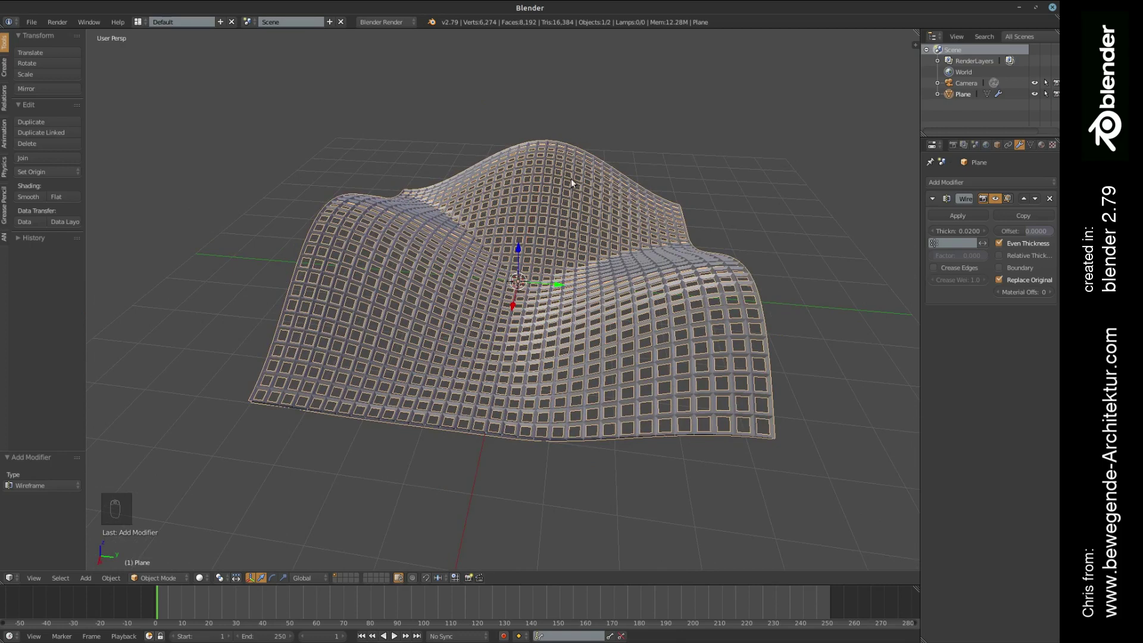
{"action": "middle_click_drag", "start_coordinate": [571, 178], "coordinate": [578, 244]}
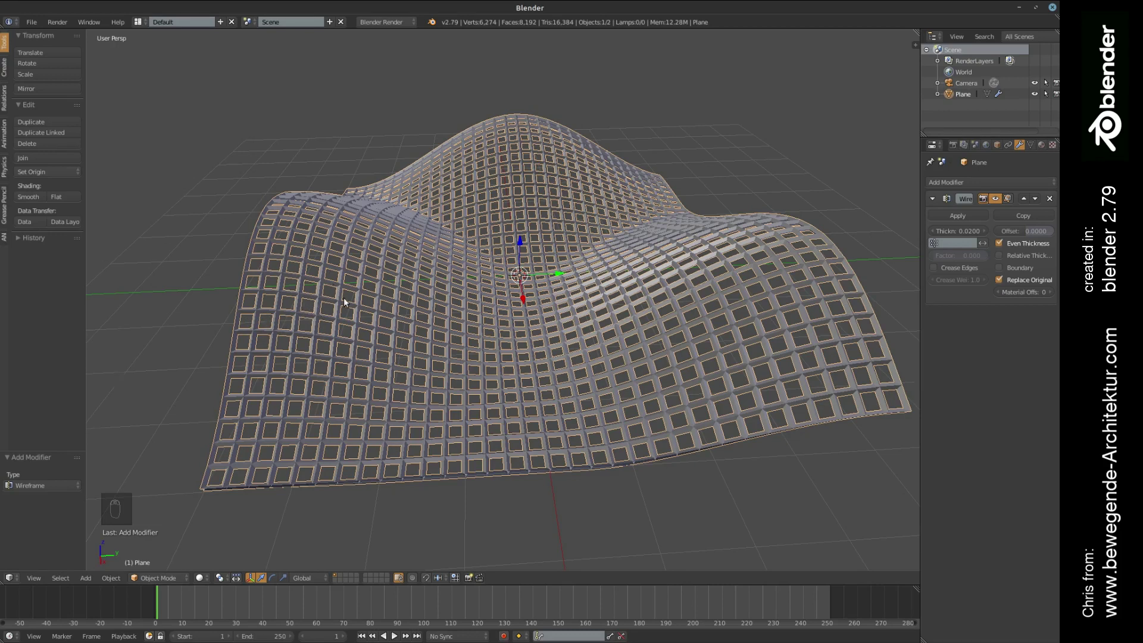
{"action": "middle_click_drag", "start_coordinate": [416, 298], "coordinate": [663, 262]}
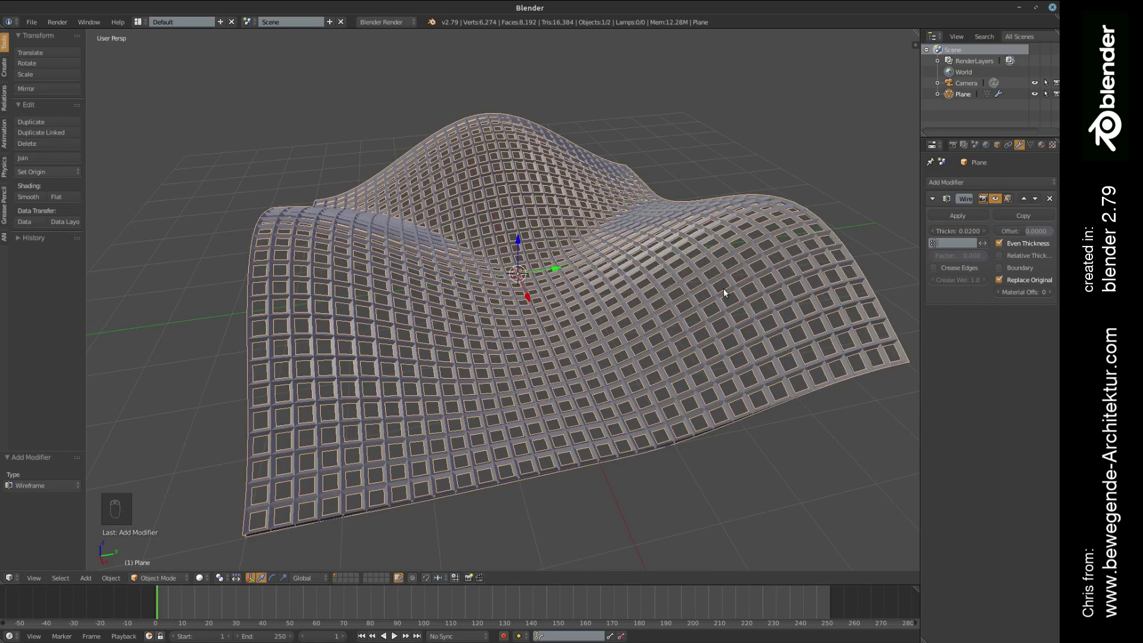
{"action": "scroll", "coordinate": [625, 281], "scroll_direction": "down", "scroll_amount": 2}
{"action": "middle_click_drag", "start_coordinate": [627, 237], "coordinate": [609, 265]}
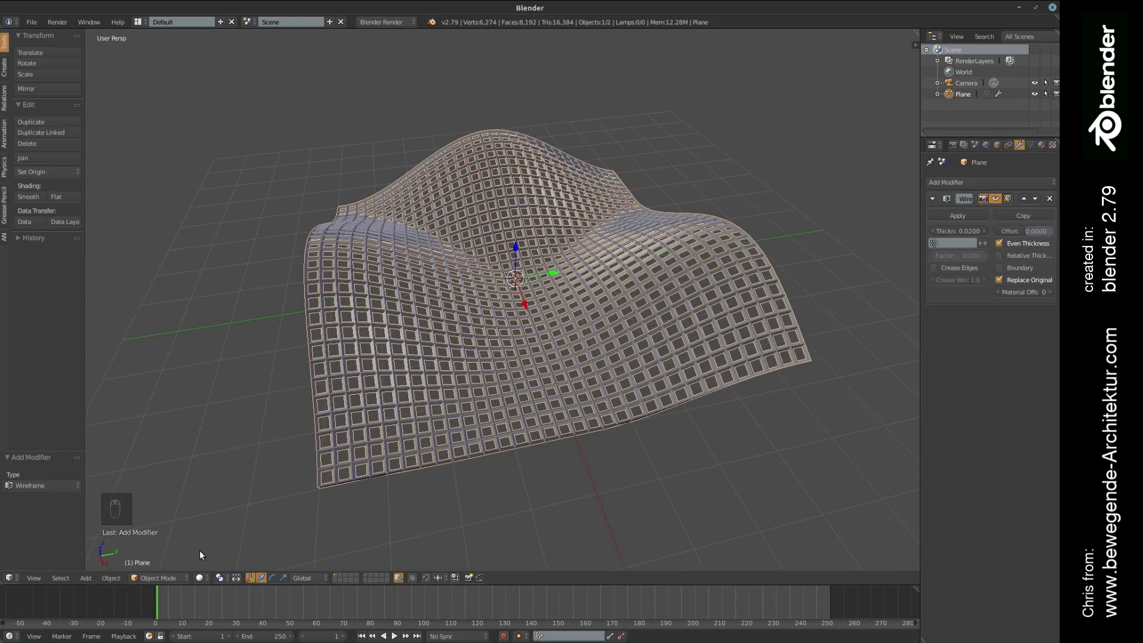
Switch to Weight Paint mode and set the brush radius to 346 px
{"action": "left_click", "coordinate": [160, 577]}
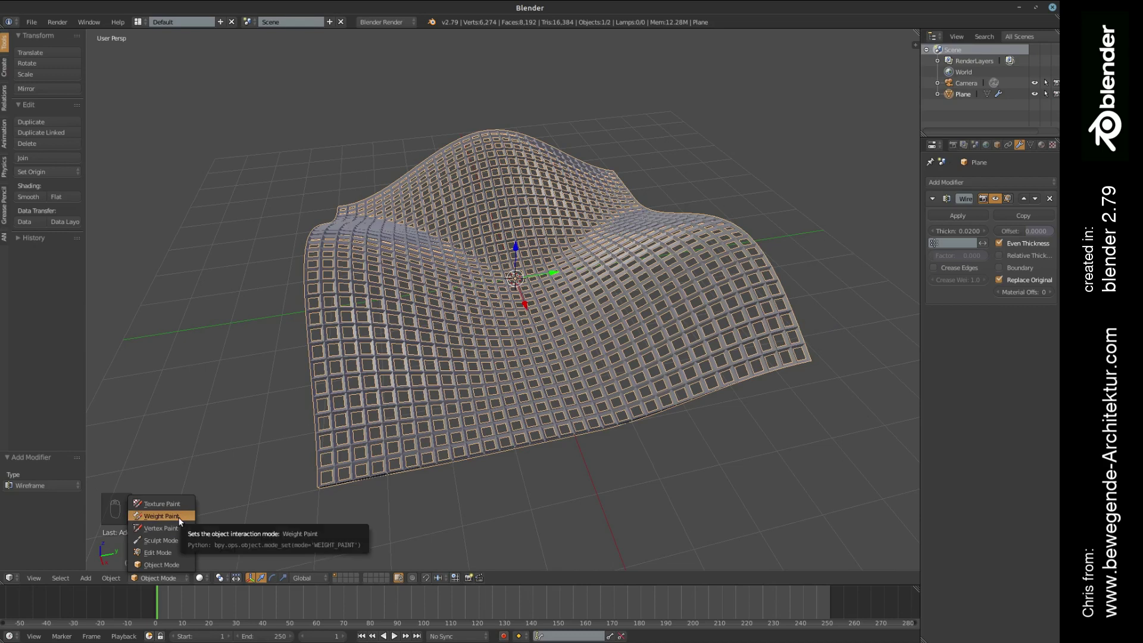
{"action": "left_click", "coordinate": [161, 516]}
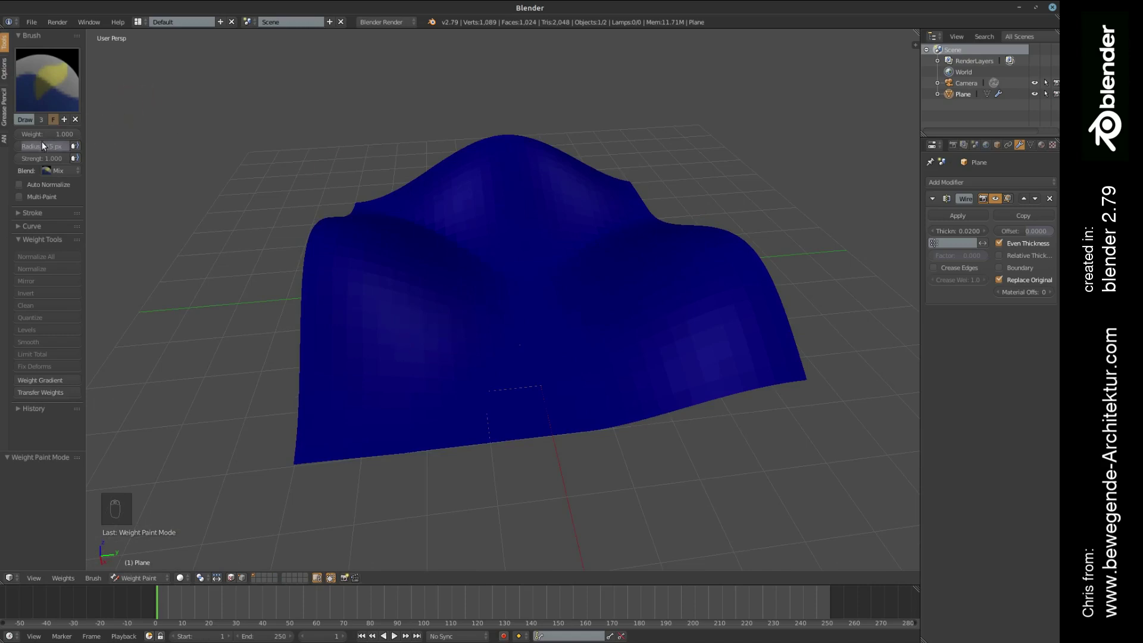
{"action": "left_click_drag", "start_coordinate": [19, 145], "coordinate": [71, 144]}
Paint full weight on the central, lower-right and lower-left hilltops and along the lower-left edge
{"action": "middle_click_drag", "start_coordinate": [591, 183], "coordinate": [513, 153]}
{"action": "left_click", "coordinate": [513, 156]}
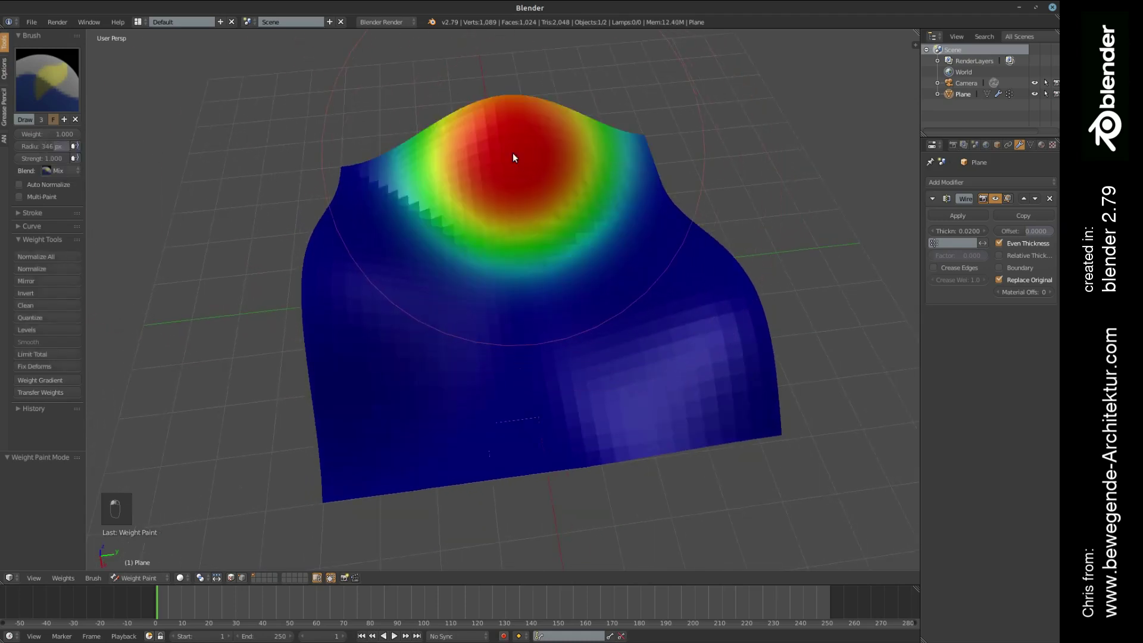
{"action": "left_click", "coordinate": [666, 325]}
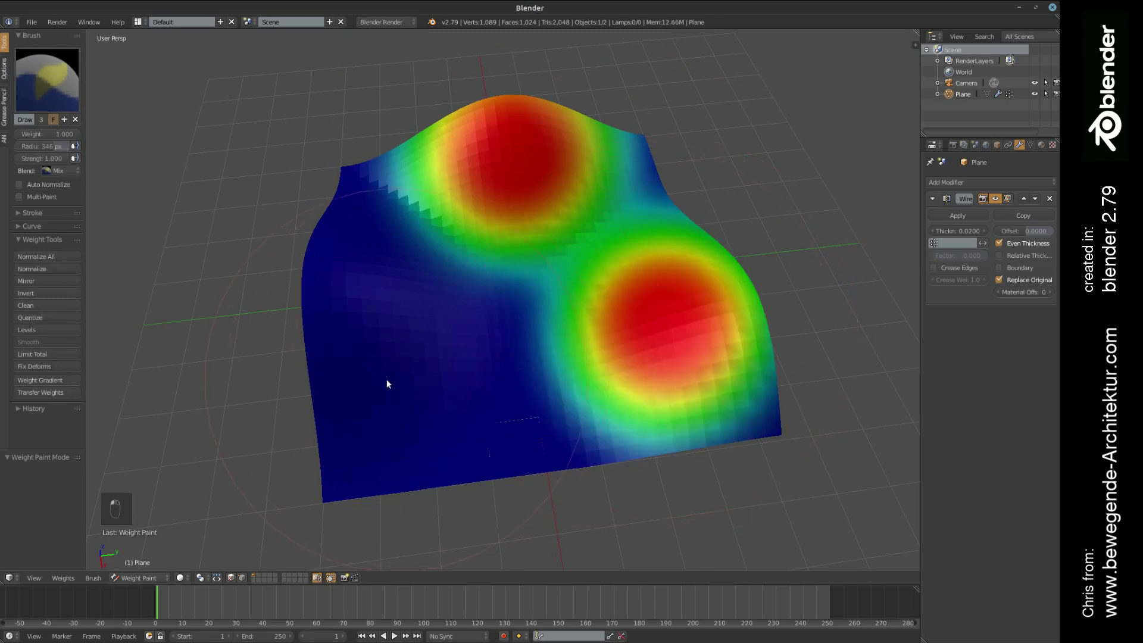
{"action": "left_click", "coordinate": [380, 354]}
{"action": "middle_click_drag", "start_coordinate": [553, 366], "coordinate": [516, 330]}
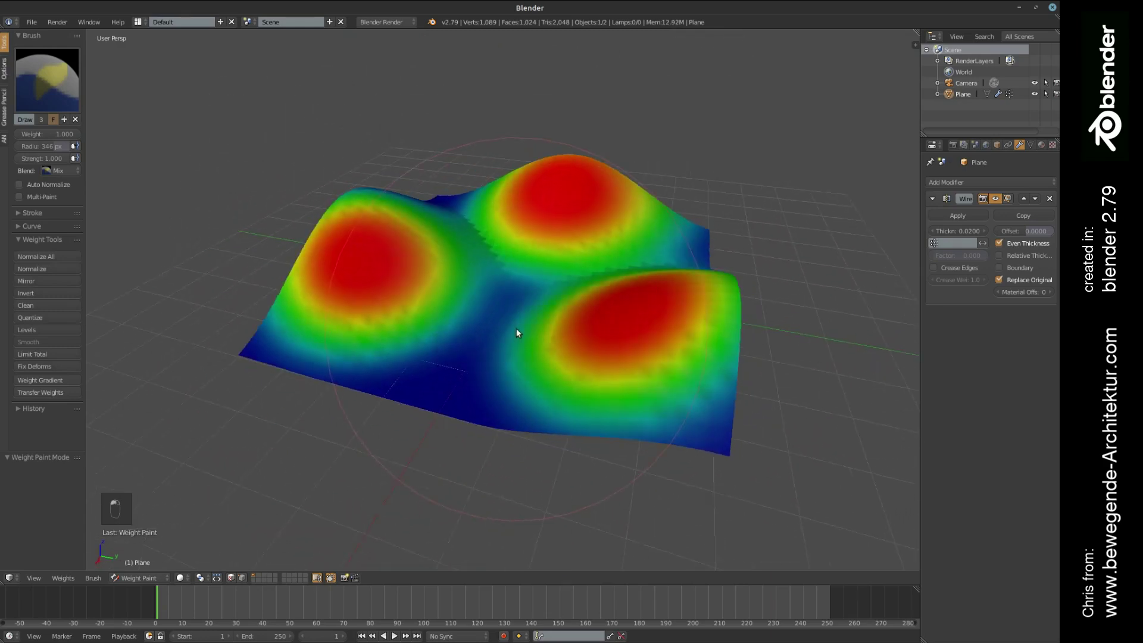
{"action": "left_click", "coordinate": [415, 410]}
{"action": "mouse_move", "coordinate": [451, 390]}
{"action": "middle_mouse_down"}
{"action": "mouse_move", "coordinate": [531, 316]}
{"action": "mouse_move", "coordinate": [734, 173]}
{"action": "middle_mouse_up"}
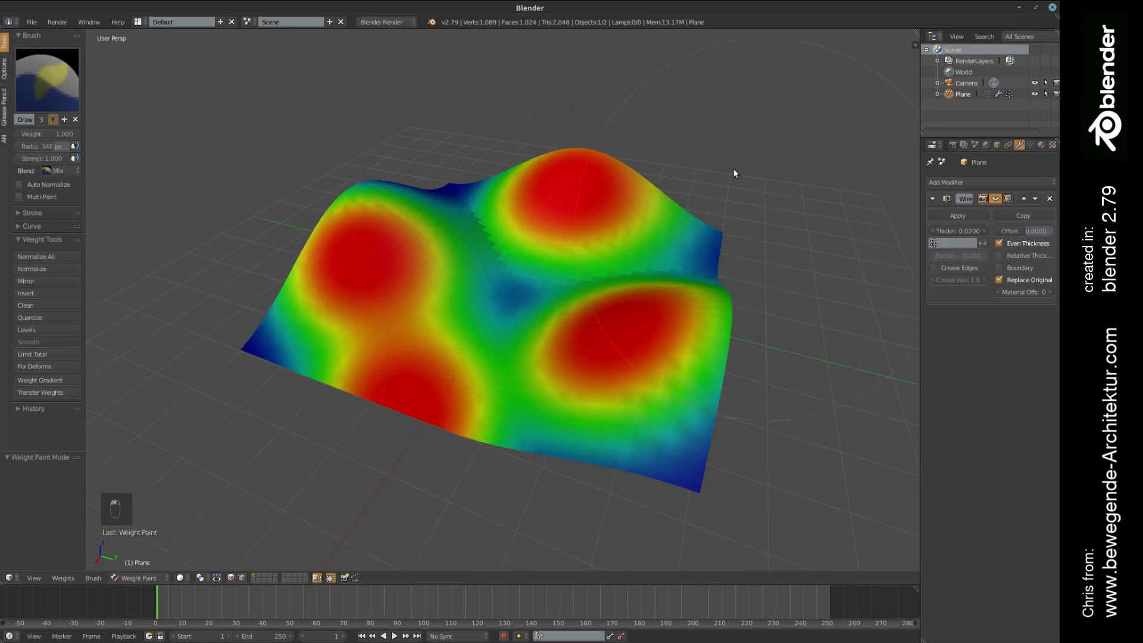
{"action": "mouse_move", "coordinate": [627, 173]}
{"action": "middle_mouse_down"}
{"action": "mouse_move", "coordinate": [604, 202]}
{"action": "mouse_move", "coordinate": [547, 195]}
{"action": "mouse_move", "coordinate": [603, 216]}
{"action": "middle_mouse_up"}
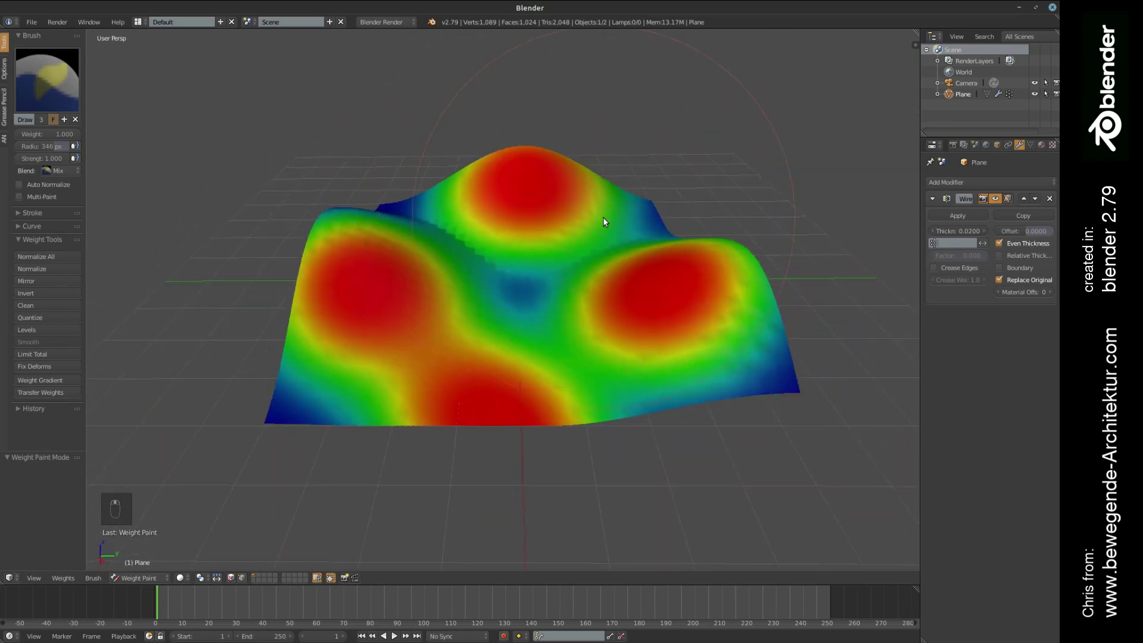
{"action": "scroll", "coordinate": [601, 217], "scroll_direction": "up", "scroll_amount": 3}
Check the Group vertex group in Object Data properties, then return to the Modifier properties
{"action": "middle_click_drag", "start_coordinate": [632, 275], "coordinate": [644, 284]}
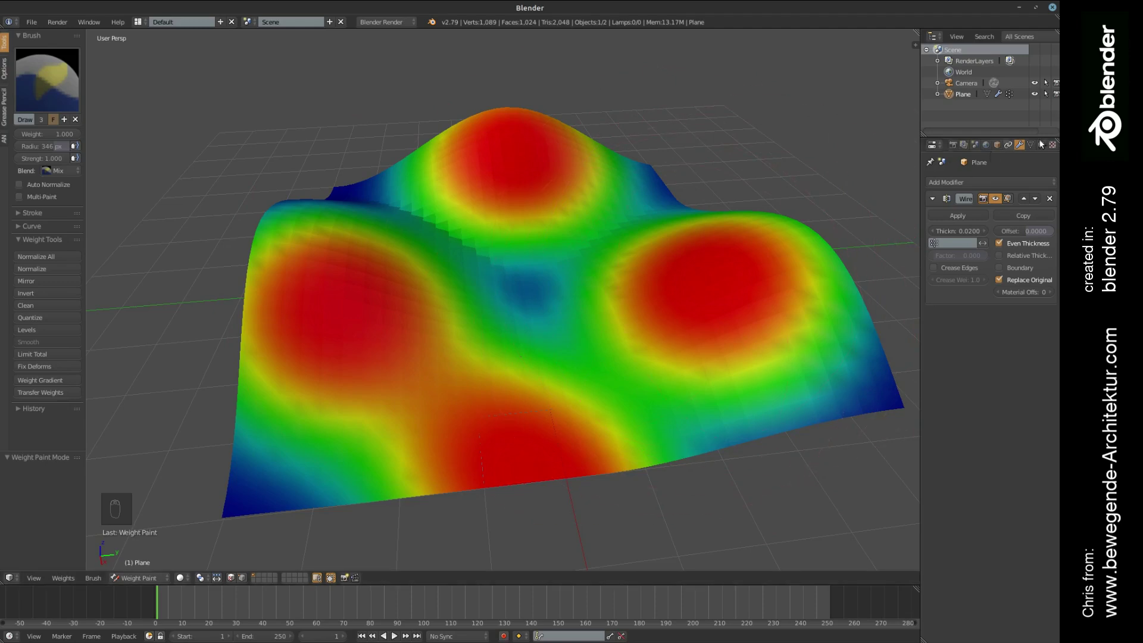
{"action": "left_click", "coordinate": [1026, 144]}
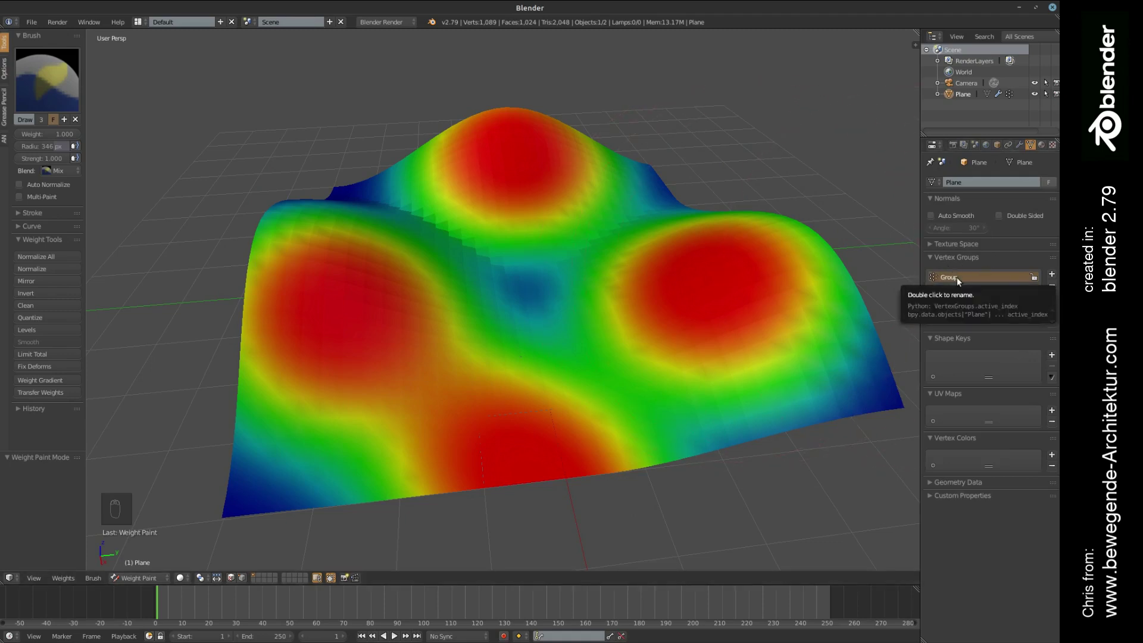
{"action": "middle_click_drag", "start_coordinate": [674, 266], "coordinate": [674, 263]}
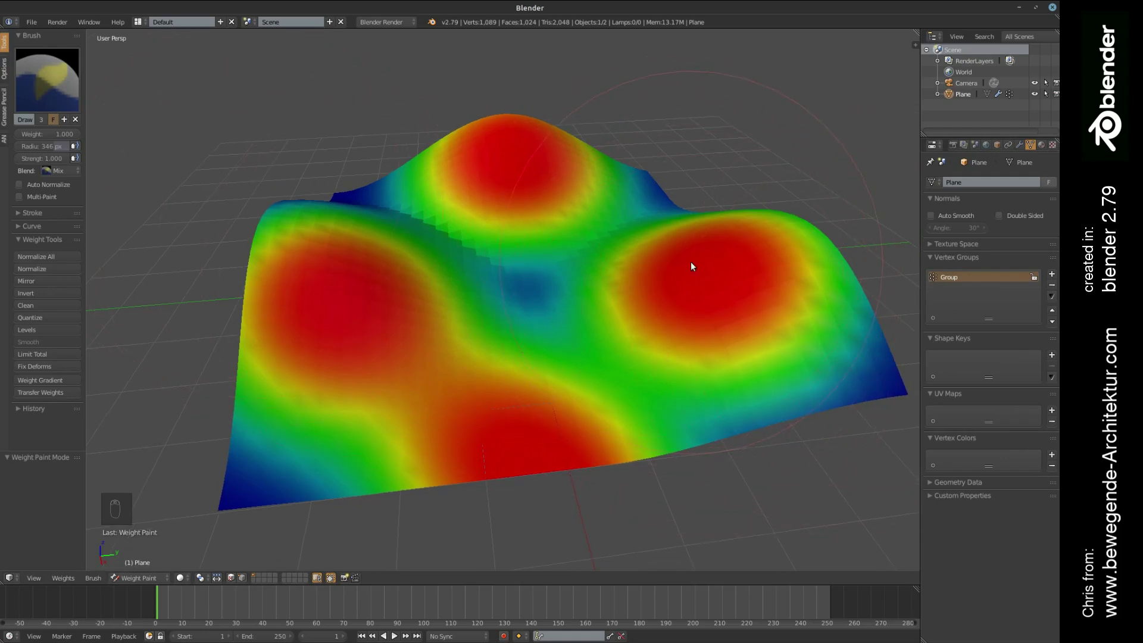
{"action": "left_click", "coordinate": [1019, 144]}
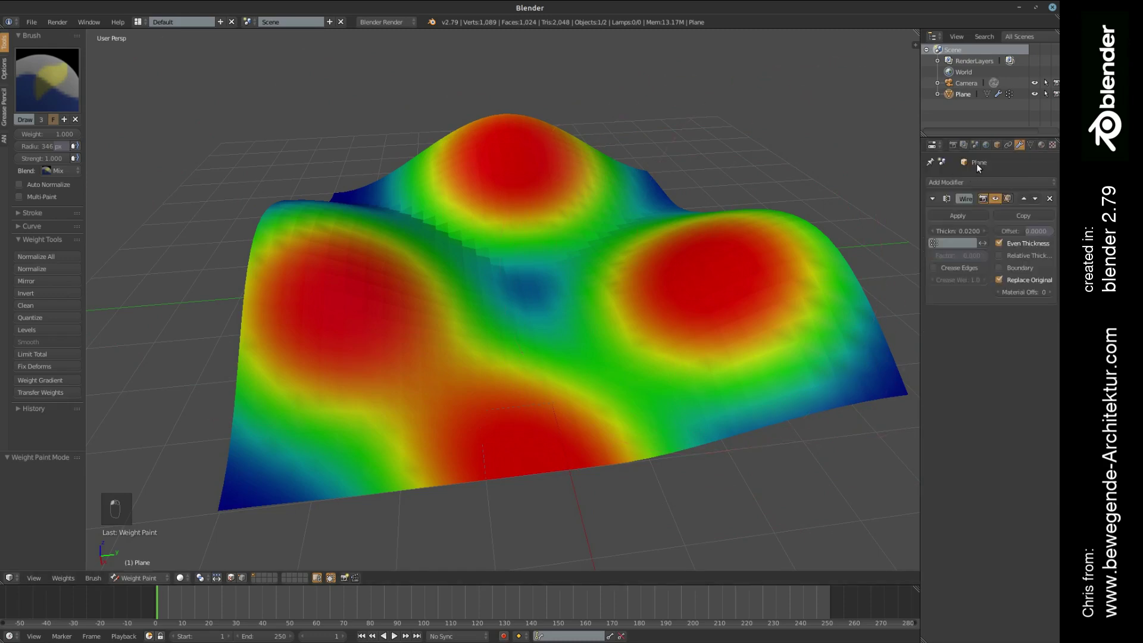
Return to Object Mode and open the Wireframe modifier's vertex group field
{"action": "left_click", "coordinate": [142, 579]}
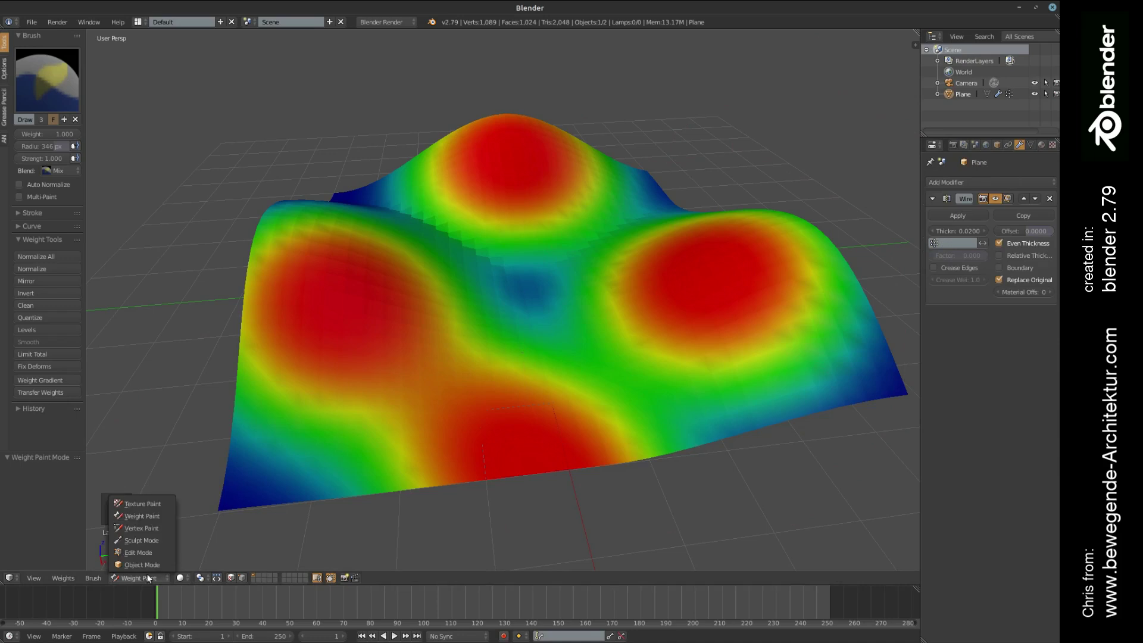
{"action": "left_click", "coordinate": [156, 563]}
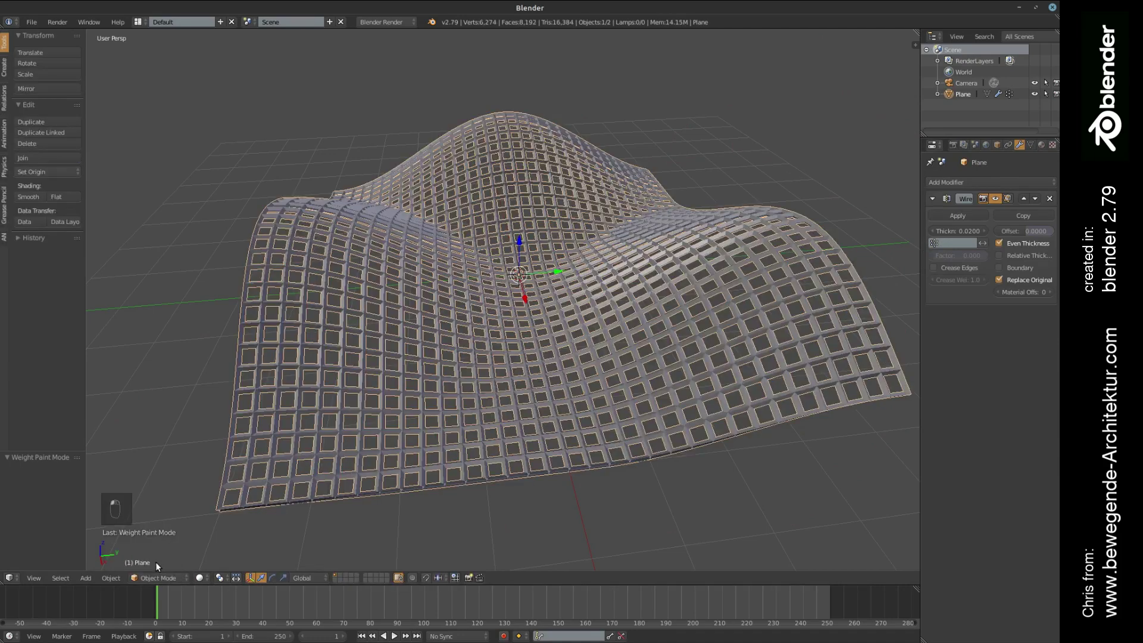
{"action": "left_click", "coordinate": [947, 239]}
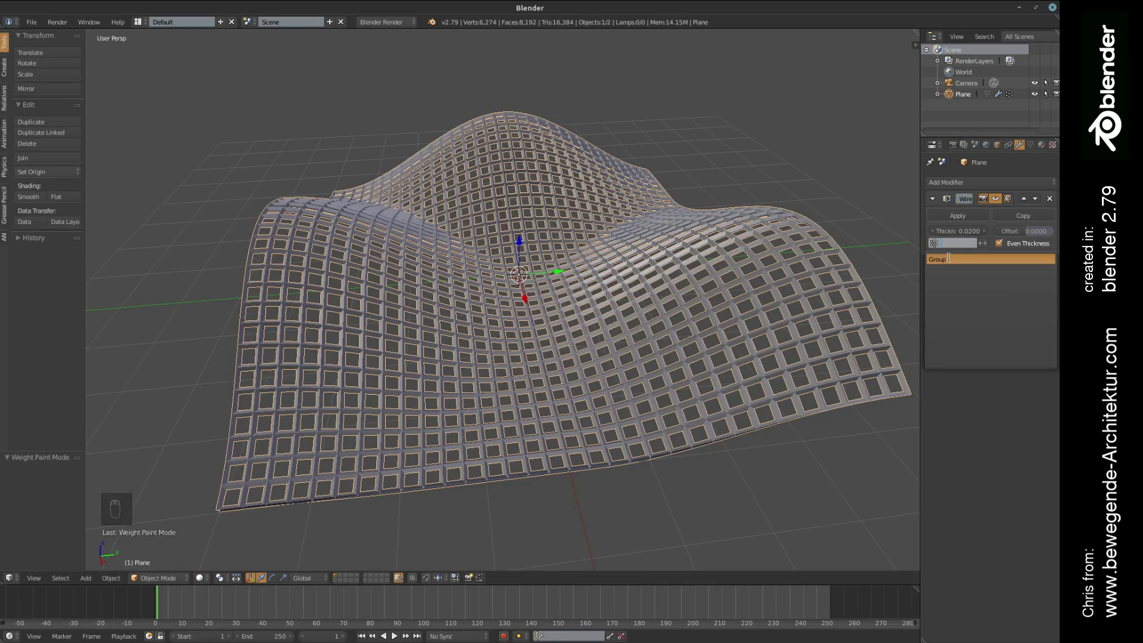
Assign the Group vertex group to the Wireframe, with thickness 0.0489 and factor 0.180
{"action": "left_click", "coordinate": [946, 261]}
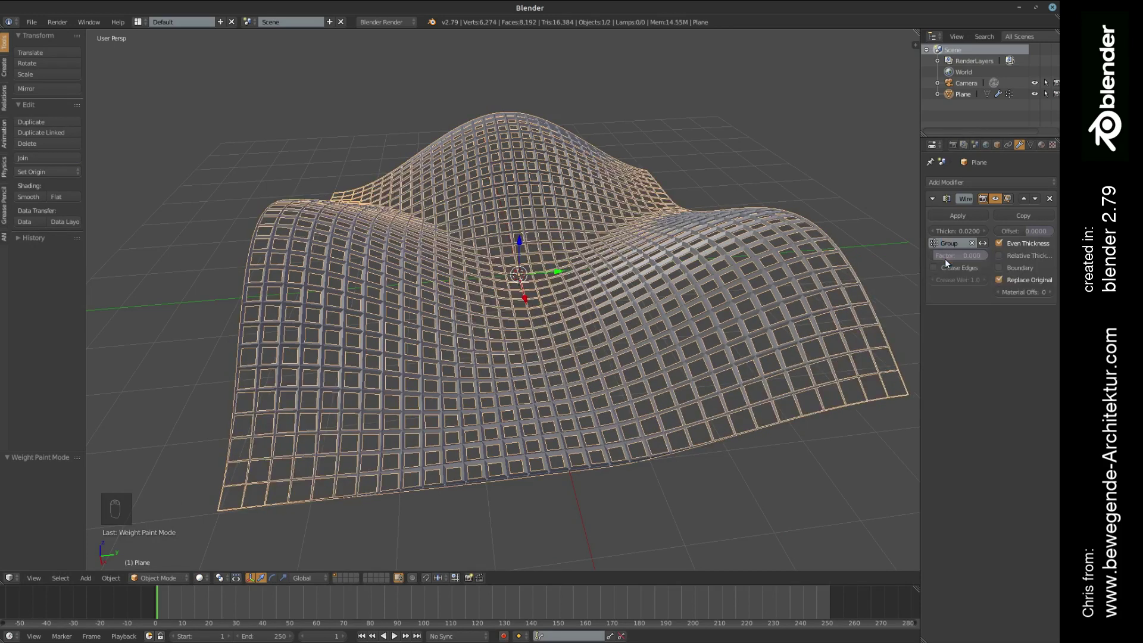
{"action": "middle_click_drag", "start_coordinate": [738, 208], "coordinate": [715, 320]}
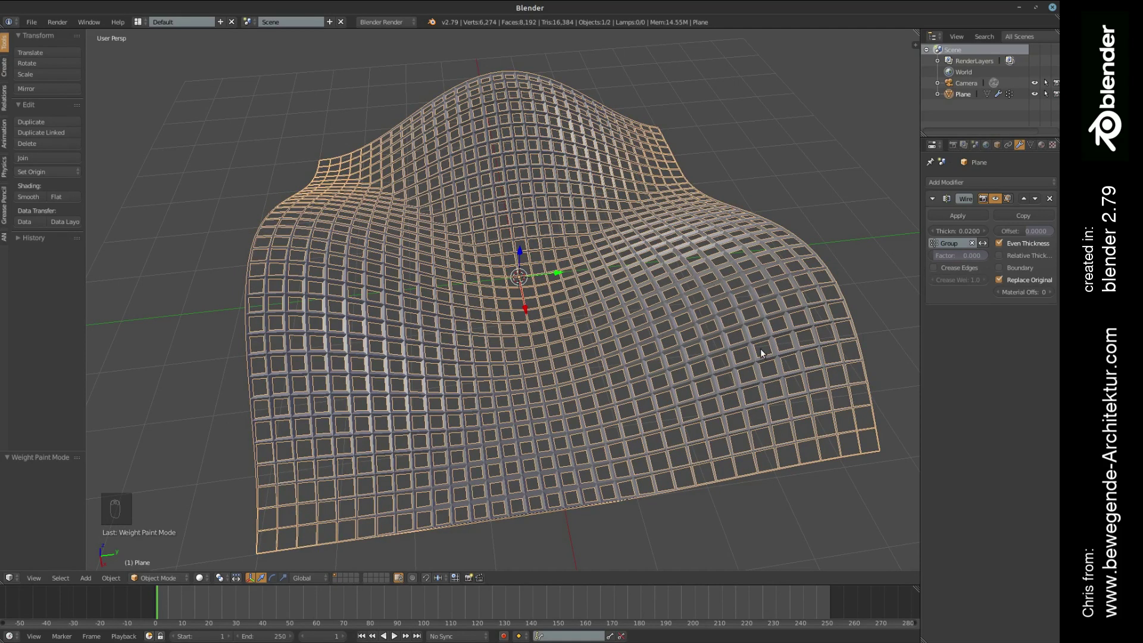
{"action": "left_click_drag", "start_coordinate": [951, 226], "coordinate": [1005, 226]}
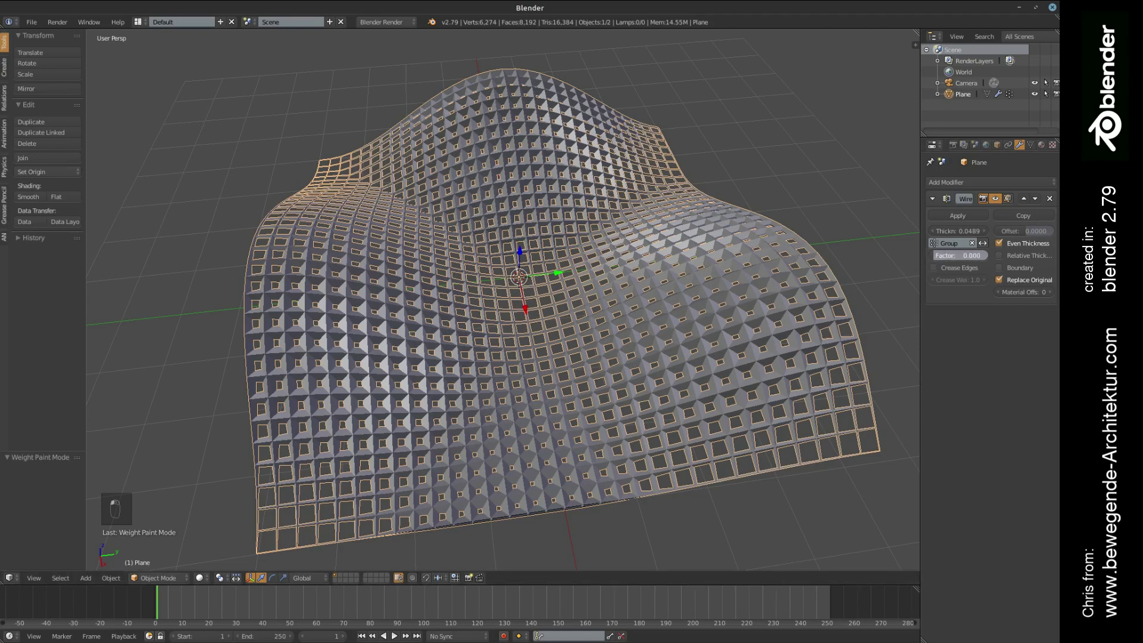
{"action": "mouse_move", "coordinate": [959, 255]}
{"action": "left_mouse_down"}
{"action": "mouse_move", "coordinate": [990, 255]}
{"action": "mouse_move", "coordinate": [945, 255]}
{"action": "left_mouse_up"}
{"action": "scroll", "coordinate": [537, 299], "scroll_direction": "up", "scroll_amount": 5}
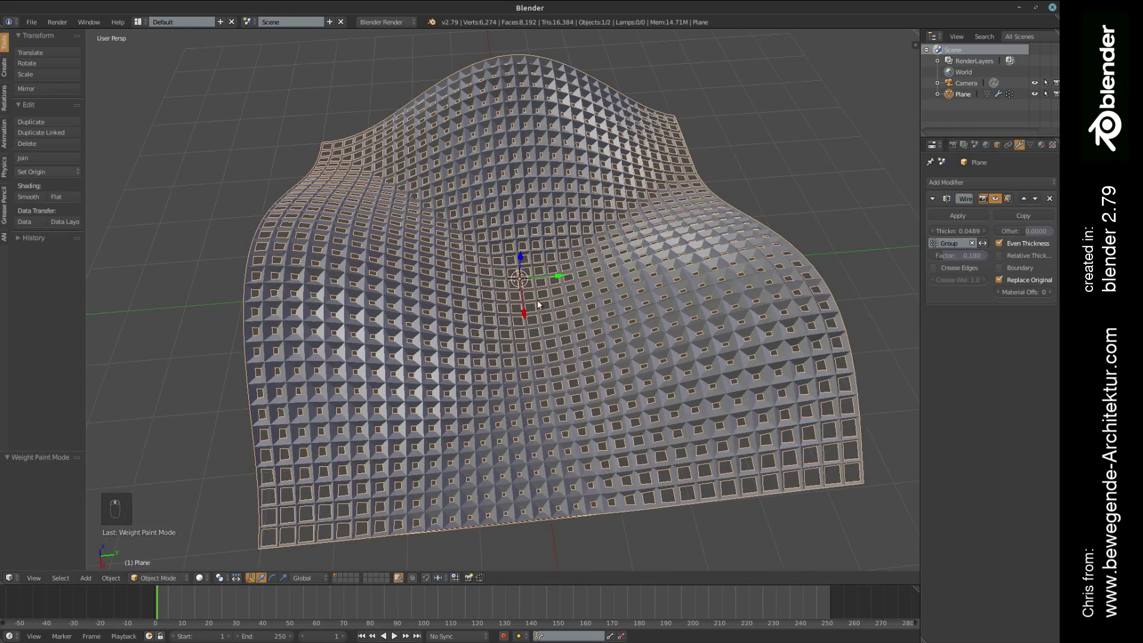
{"action": "scroll", "coordinate": [536, 274], "scroll_direction": "down", "scroll_amount": 6}
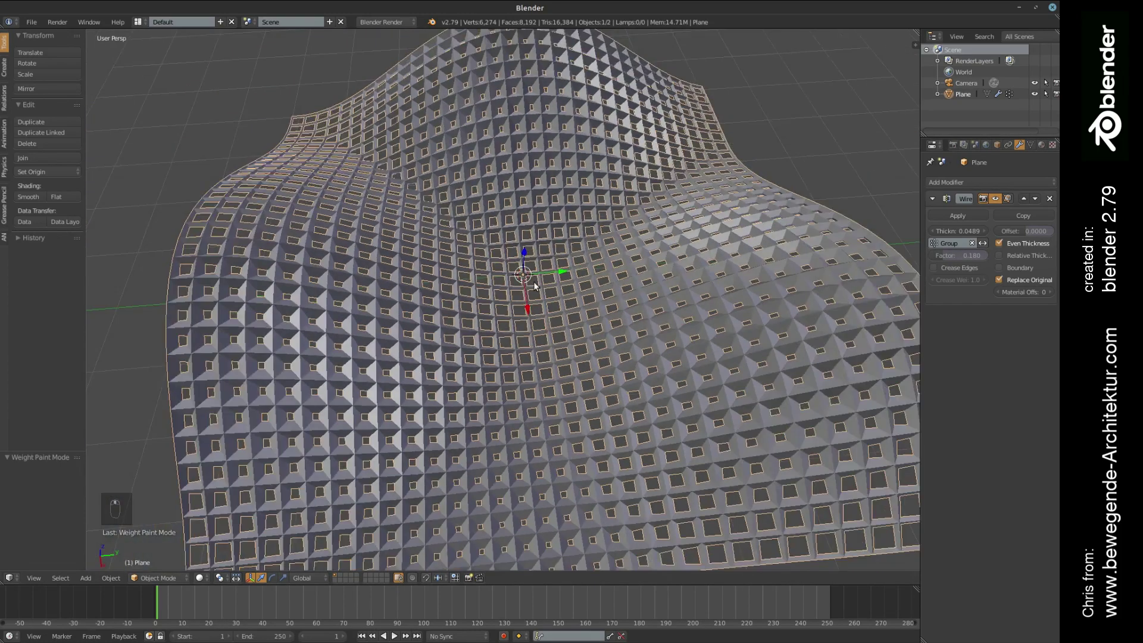
{"action": "scroll", "coordinate": [536, 268], "scroll_direction": "down", "scroll_amount": 1}
{"action": "scroll", "coordinate": [542, 259], "scroll_direction": "down", "scroll_amount": 1}
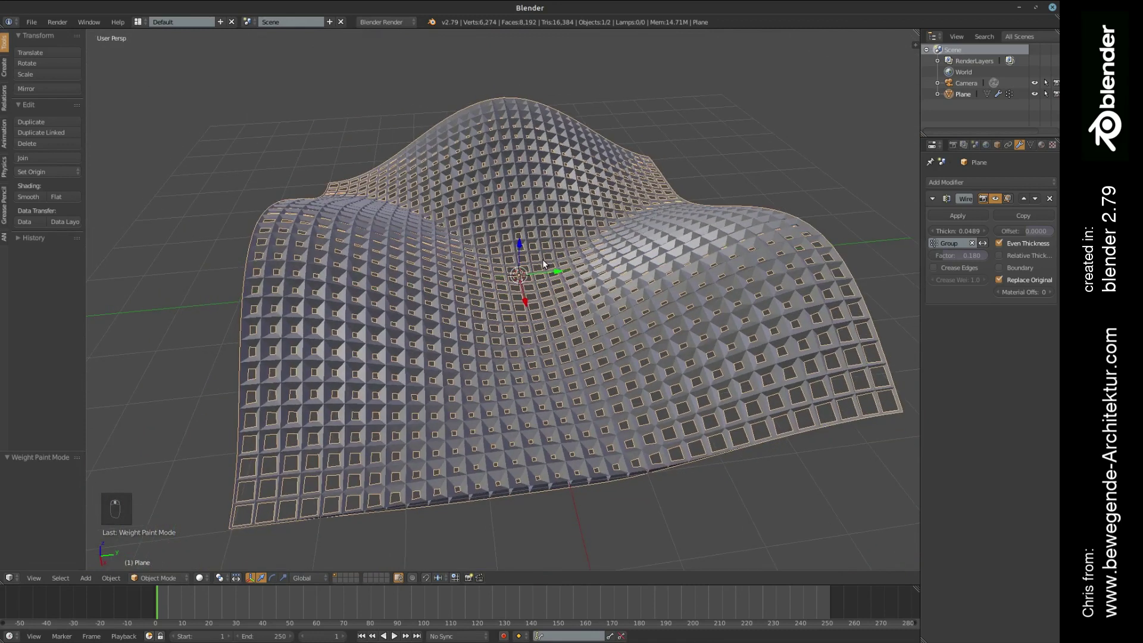
{"action": "left_click", "coordinate": [982, 243]}
{"action": "middle_click_drag", "start_coordinate": [594, 329], "coordinate": [609, 322]}
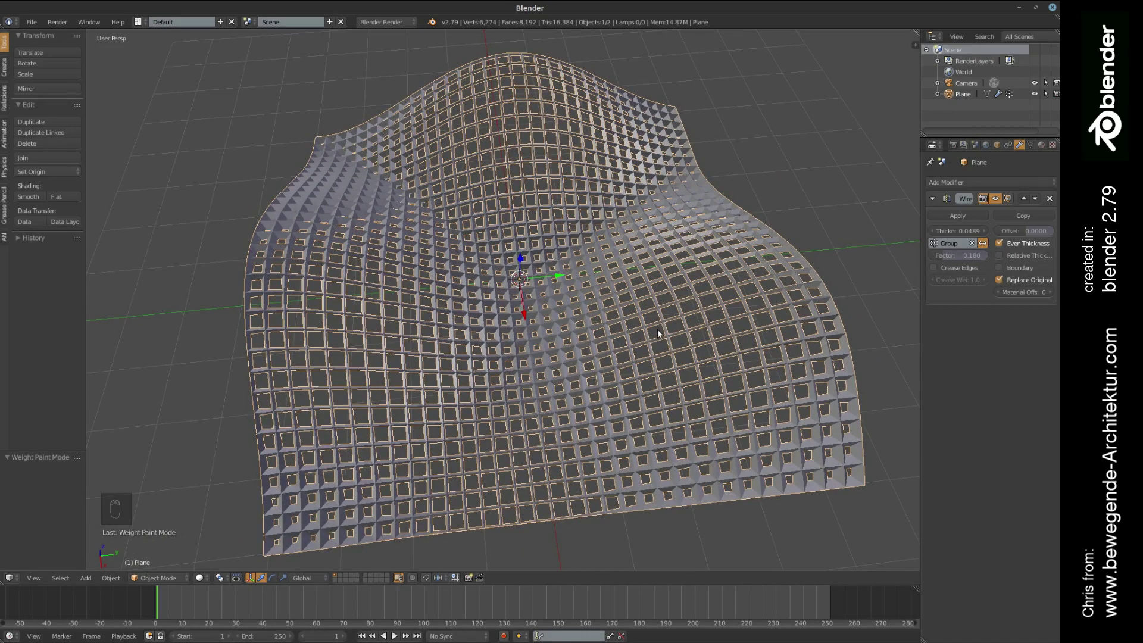
{"action": "middle_click_drag", "start_coordinate": [658, 364], "coordinate": [697, 329]}
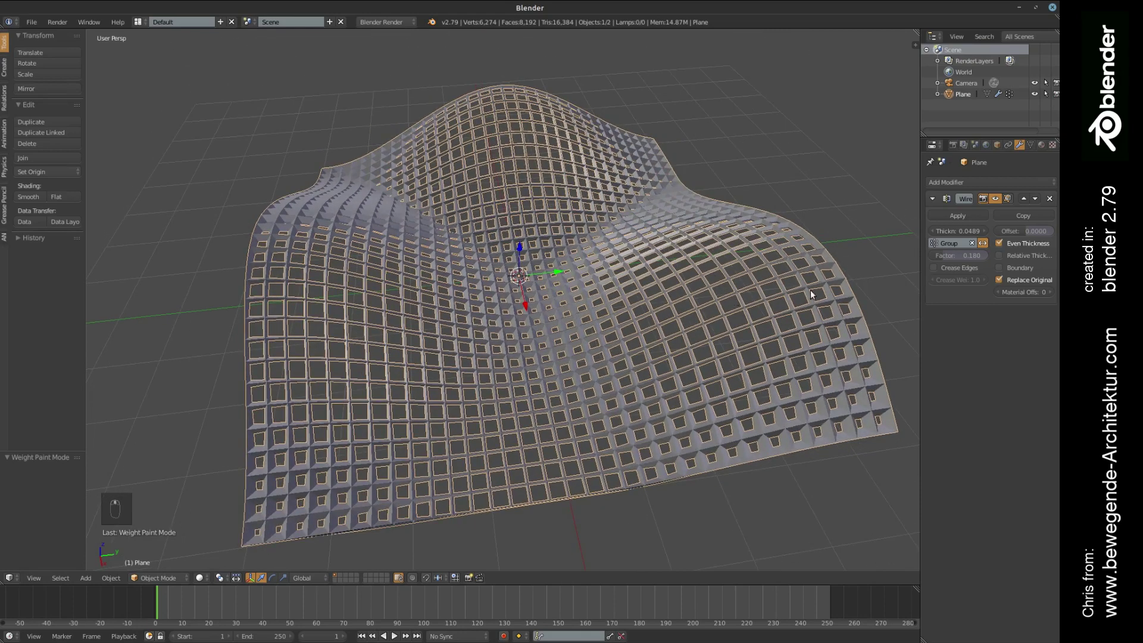
{"action": "left_click", "coordinate": [985, 240]}
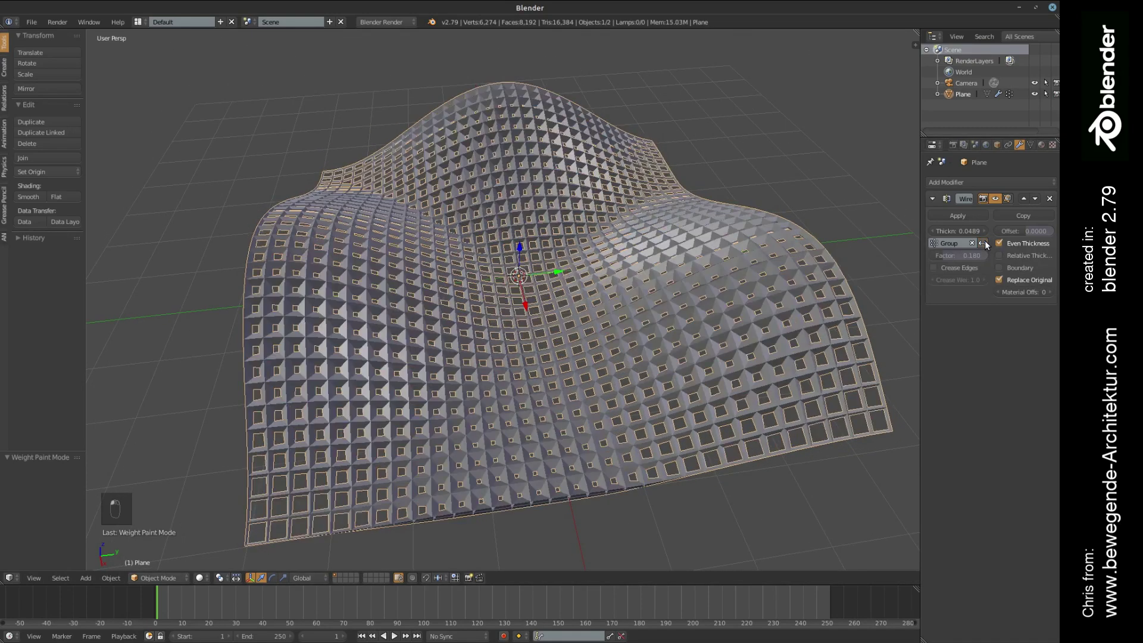
{"action": "left_click", "coordinate": [984, 240]}
{"action": "middle_click_drag", "start_coordinate": [681, 303], "coordinate": [674, 305]}
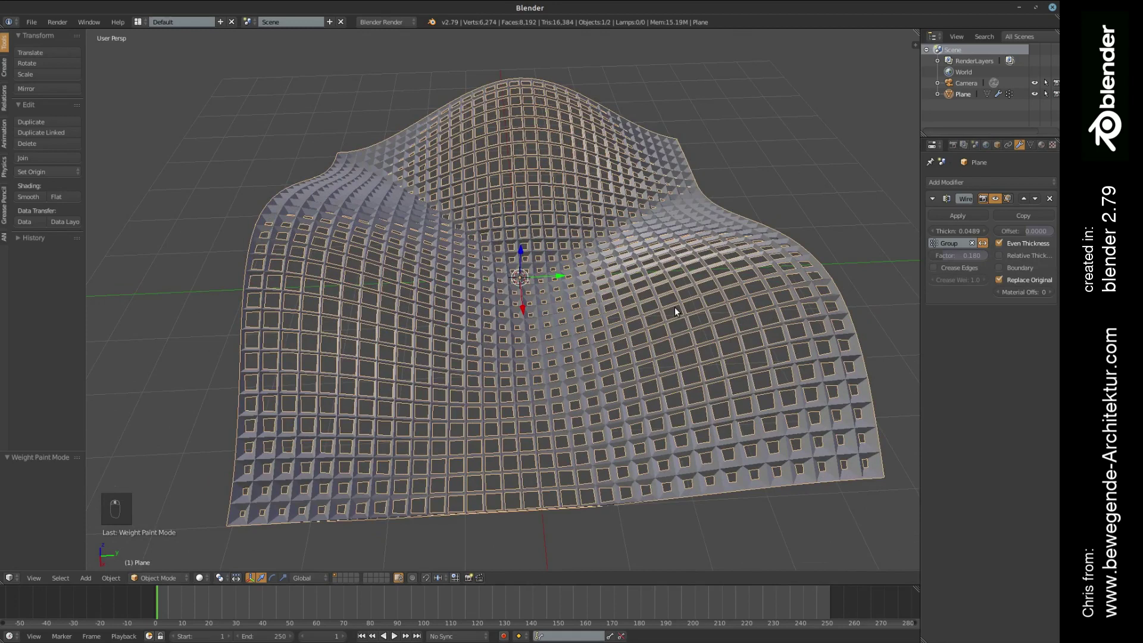
{"action": "middle_click_drag", "start_coordinate": [631, 364], "coordinate": [633, 352]}
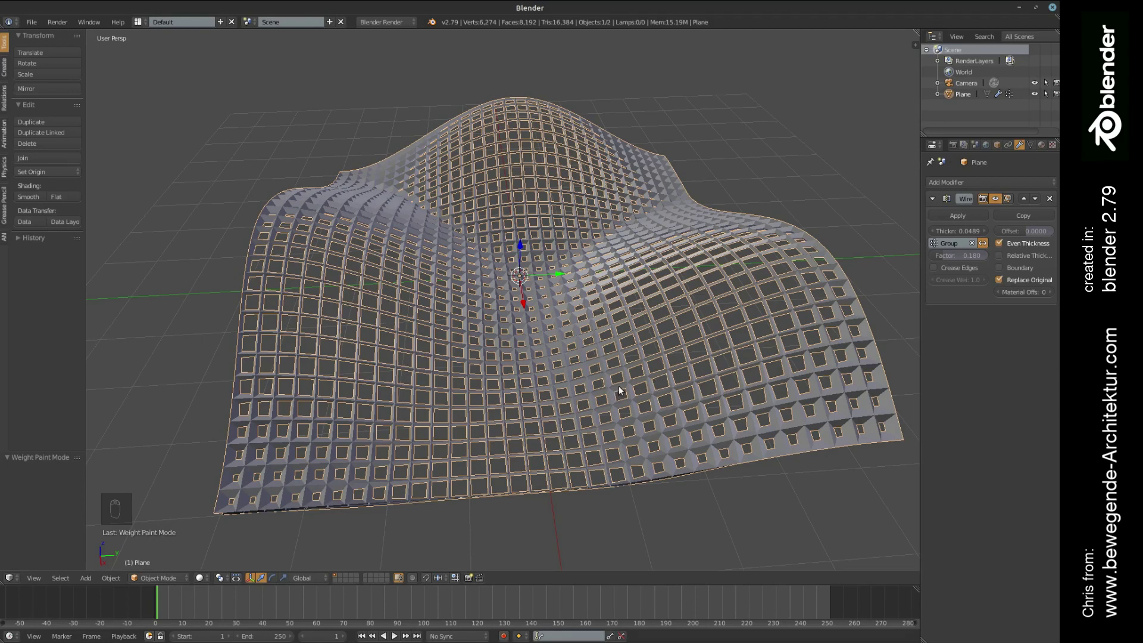
{"action": "scroll", "coordinate": [628, 373], "scroll_direction": "down", "scroll_amount": 2}
{"action": "scroll", "coordinate": [594, 308], "scroll_direction": "up", "scroll_amount": 3}
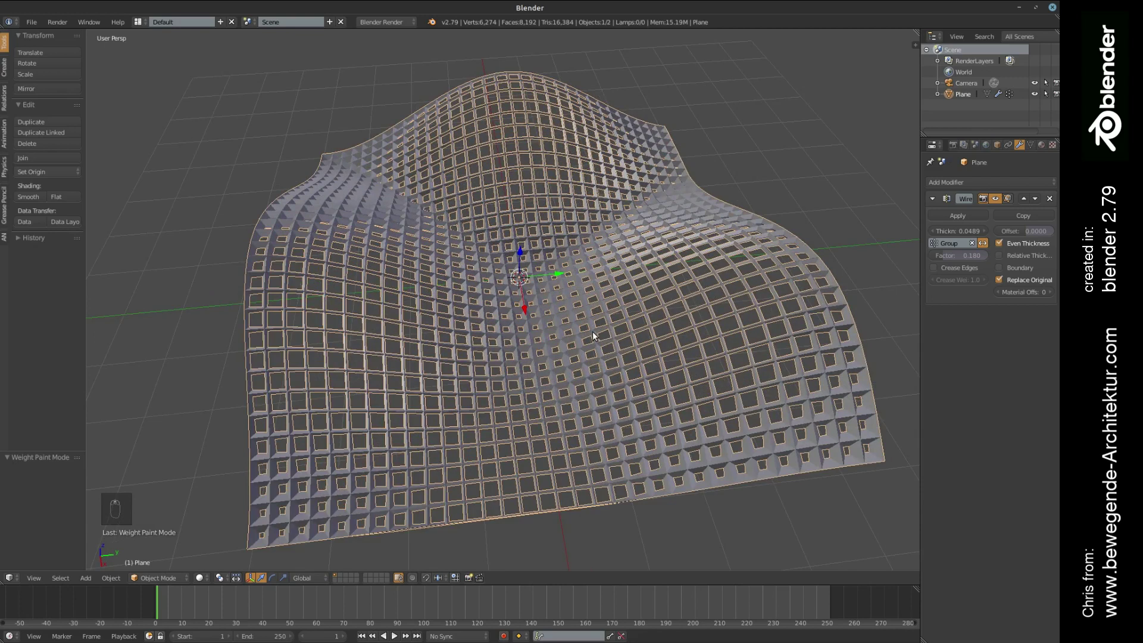
{"action": "middle_click_drag", "start_coordinate": [638, 310], "coordinate": [623, 297]}
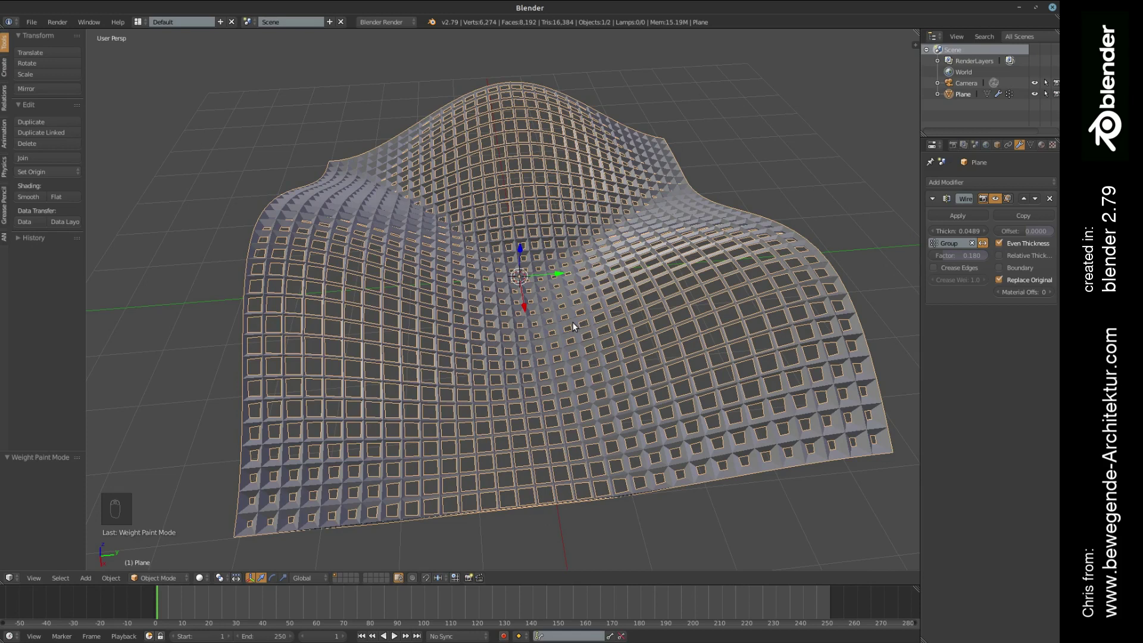
Add a Decimate modifier from the Generate column, placed below the Wireframe modifier
{"action": "left_click", "coordinate": [943, 181]}
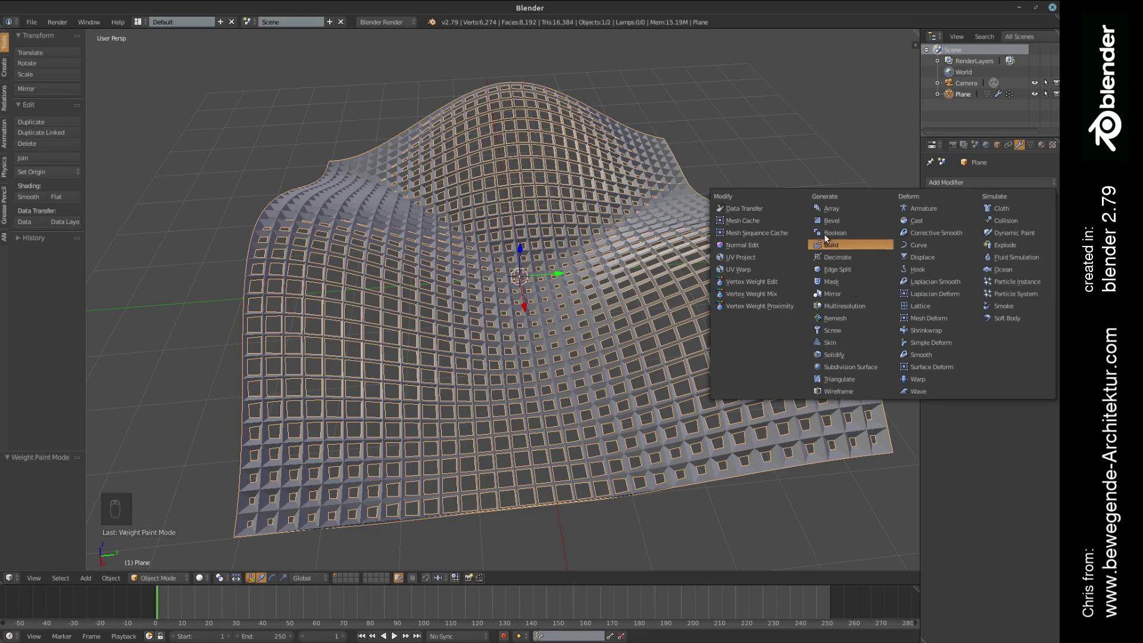
{"action": "left_click", "coordinate": [830, 256]}
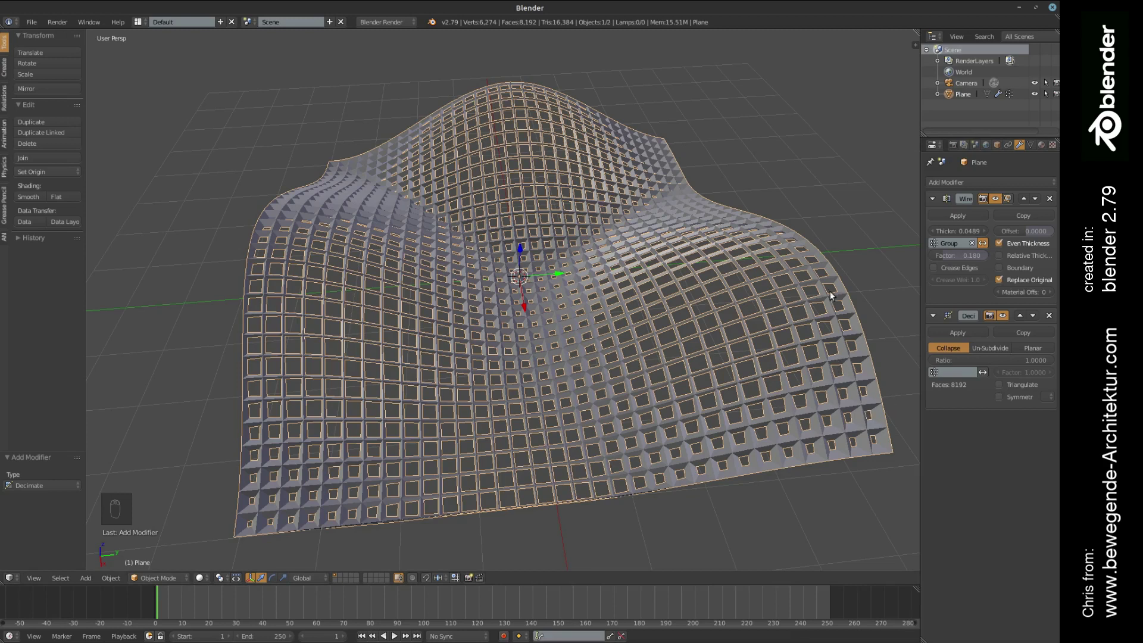
Move Decimate above Wireframe and set its ratio to about 0.56, leaving 696 faces
{"action": "left_click", "coordinate": [1019, 315]}
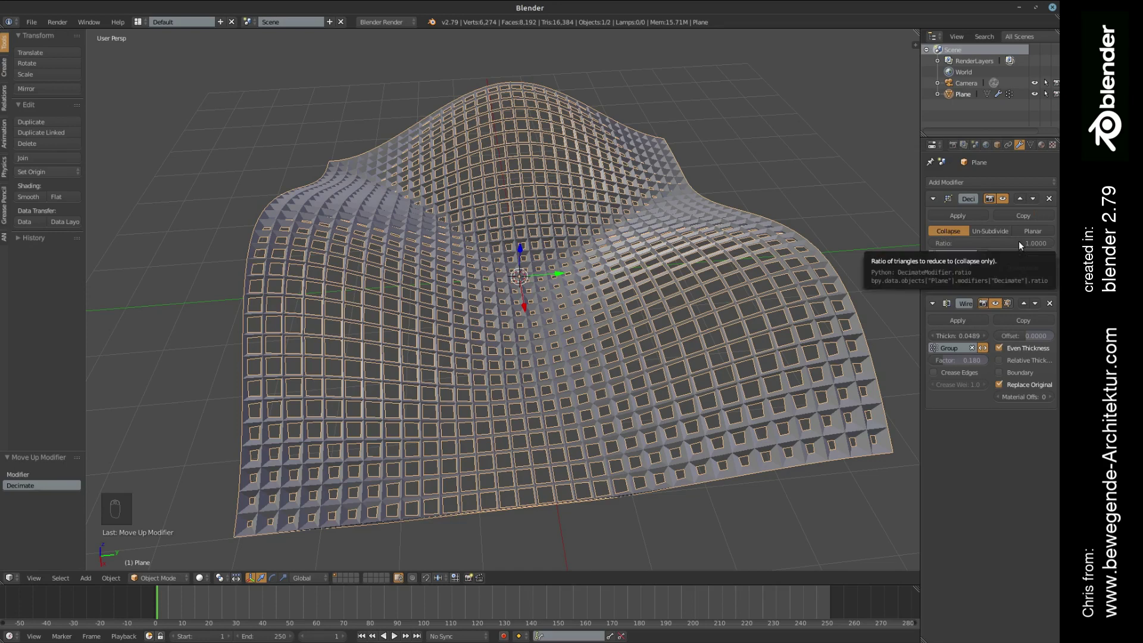
{"action": "left_click_drag", "start_coordinate": [1019, 241], "coordinate": [951, 241]}
{"action": "middle_click_drag", "start_coordinate": [655, 289], "coordinate": [396, 245]}
{"action": "middle_click_drag", "start_coordinate": [437, 293], "coordinate": [567, 290]}
{"action": "scroll", "coordinate": [567, 290], "scroll_direction": "up", "scroll_amount": 1}
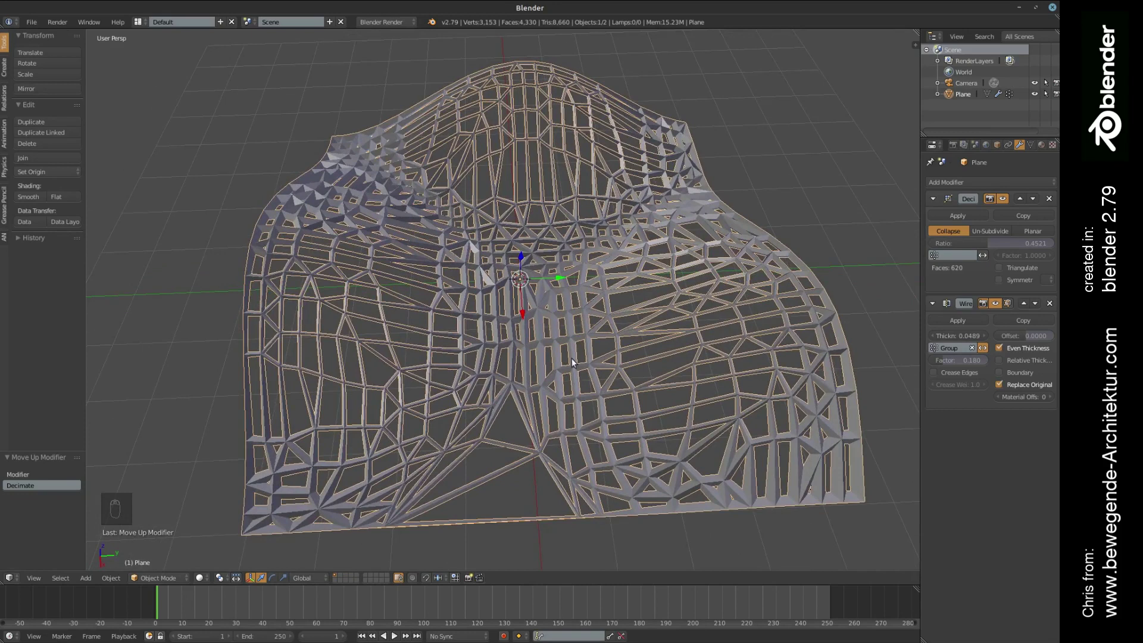
{"action": "scroll", "coordinate": [554, 309], "scroll_direction": "up", "scroll_amount": 3}
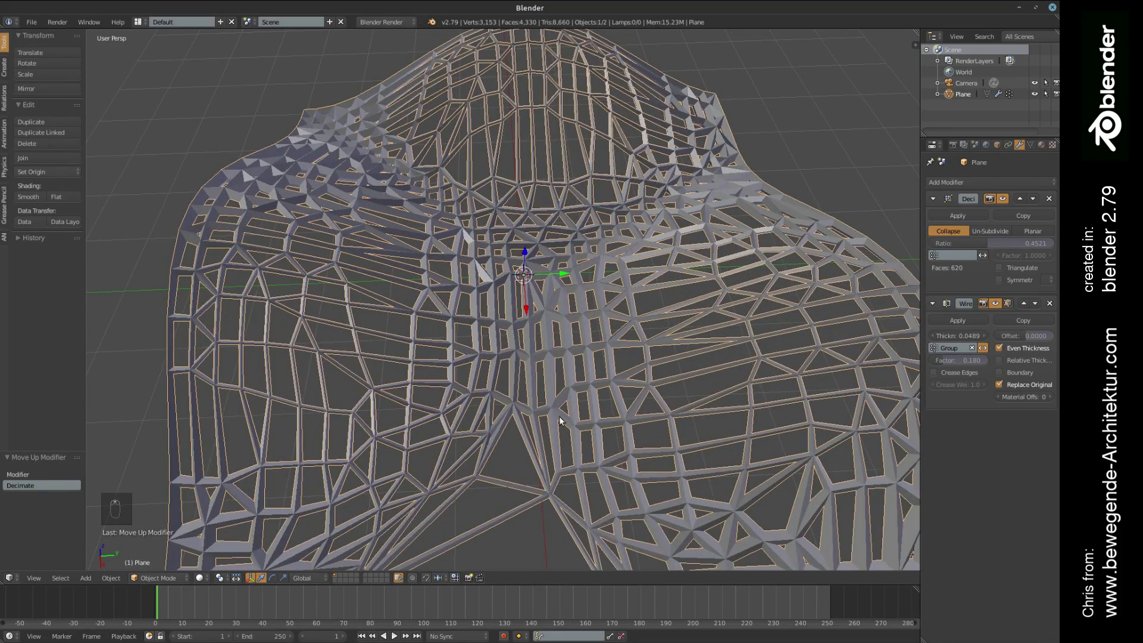
{"action": "scroll", "coordinate": [538, 363], "scroll_direction": "down", "scroll_amount": 5}
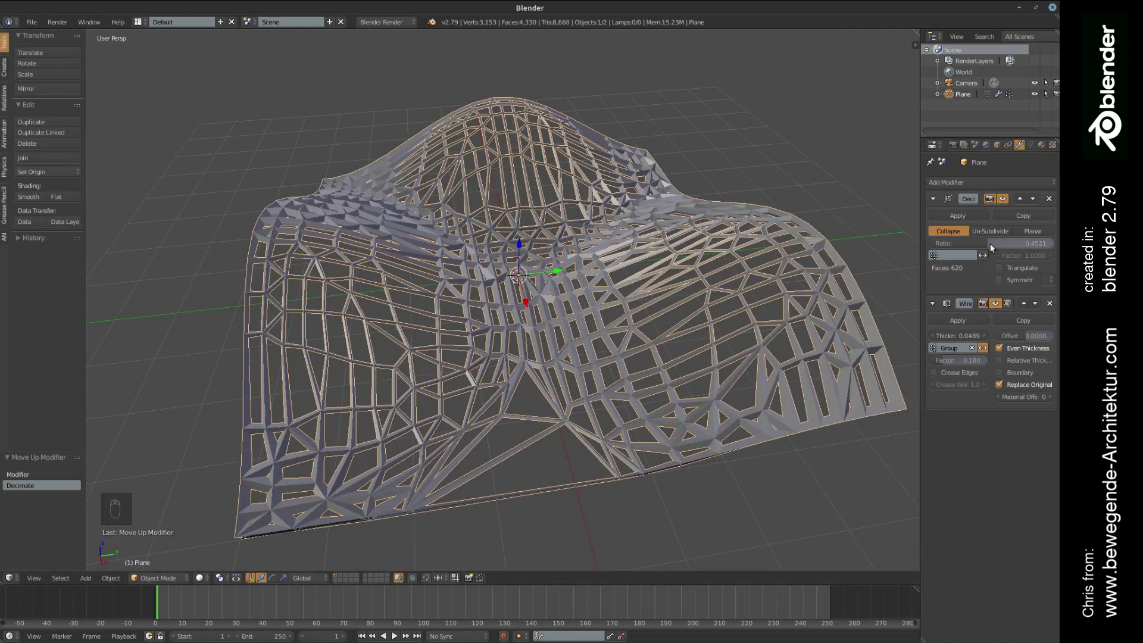
{"action": "left_click_drag", "start_coordinate": [1021, 243], "coordinate": [1032, 243]}
Increase the Decimate ratio to about 0.89, giving a mostly square lattice with triangular patches
{"action": "middle_click_drag", "start_coordinate": [611, 272], "coordinate": [533, 170]}
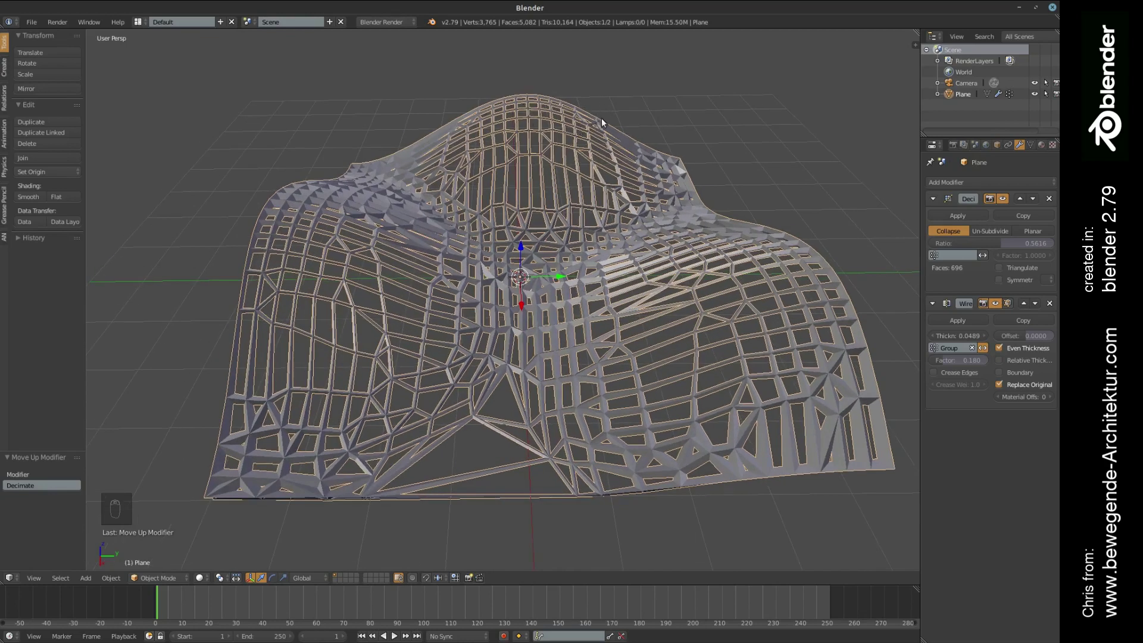
{"action": "middle_click_drag", "start_coordinate": [551, 123], "coordinate": [559, 107]}
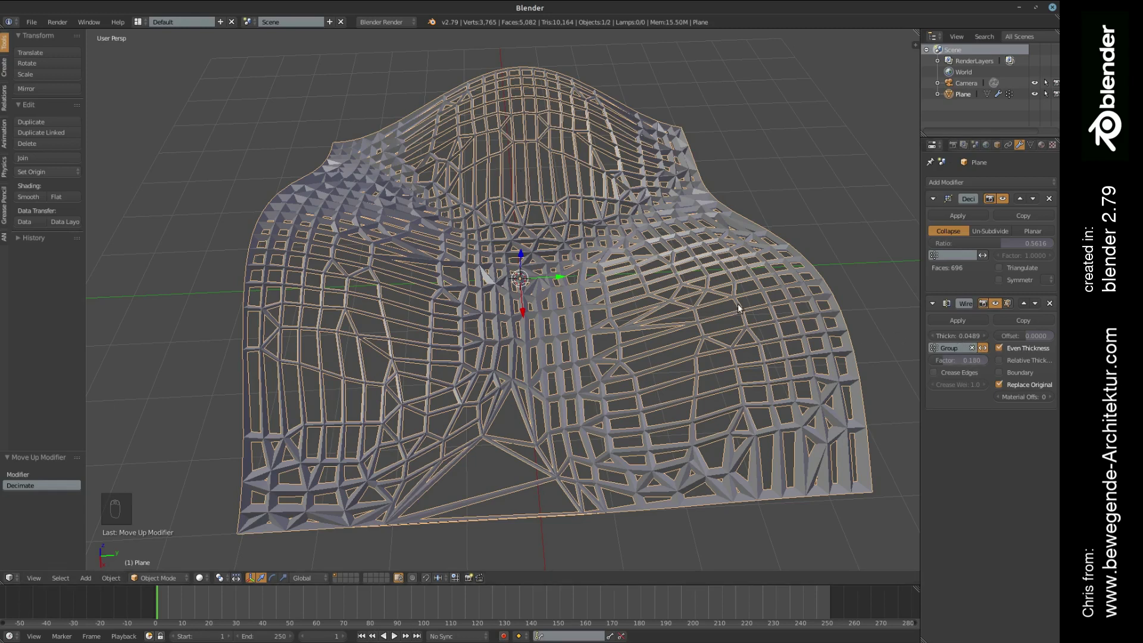
{"action": "middle_click_drag", "start_coordinate": [688, 305], "coordinate": [691, 291]}
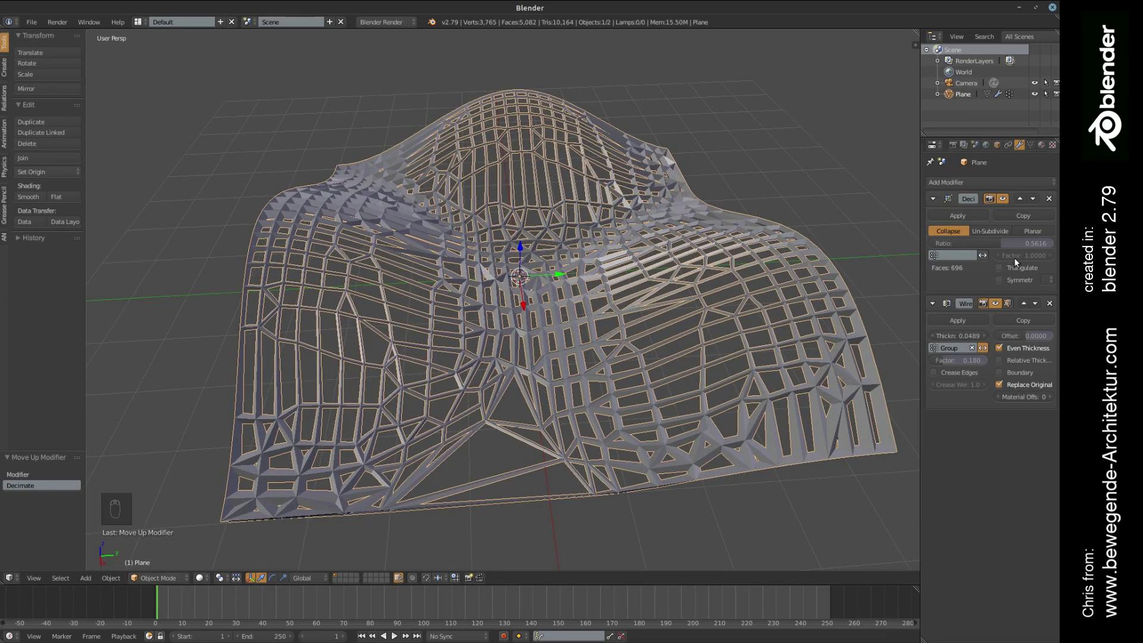
{"action": "left_click_drag", "start_coordinate": [1003, 244], "coordinate": [1045, 244]}
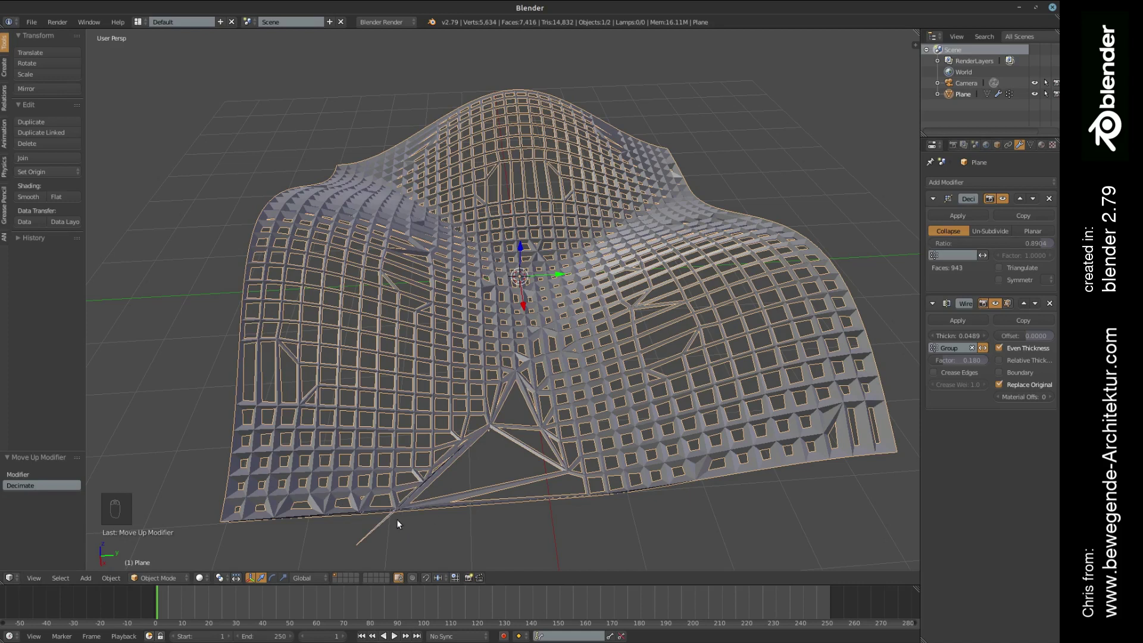
Turn off Even Thickness and increase the wireframe beam thickness to 0.1337
{"action": "left_click", "coordinate": [1017, 349]}
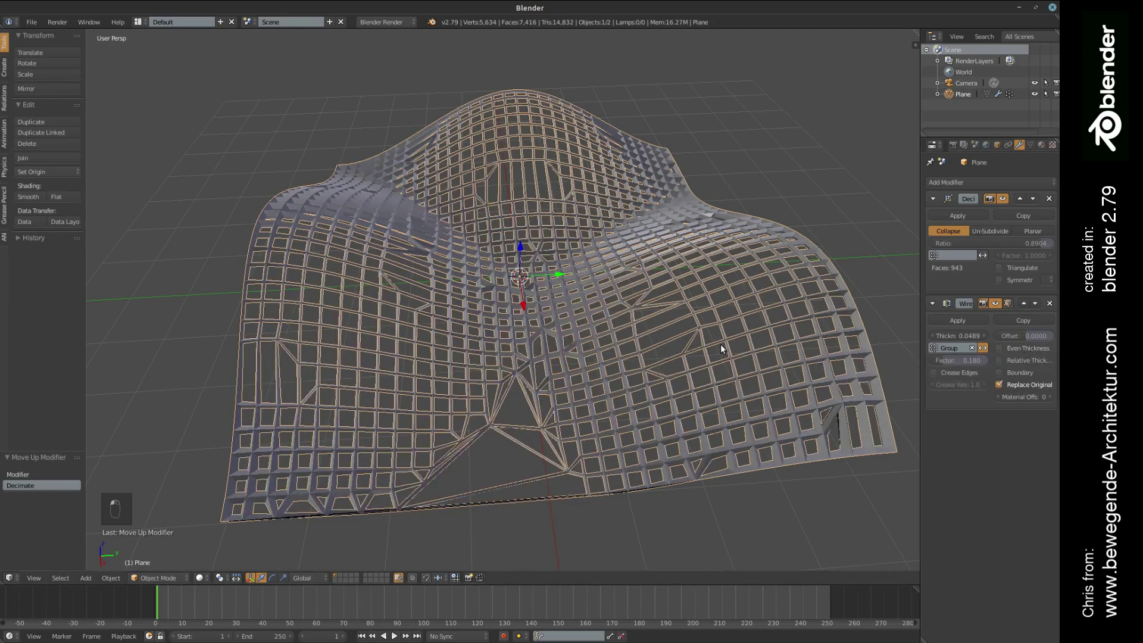
{"action": "middle_click_drag", "start_coordinate": [720, 344], "coordinate": [844, 367]}
{"action": "left_click_drag", "start_coordinate": [948, 334], "coordinate": [1039, 334]}
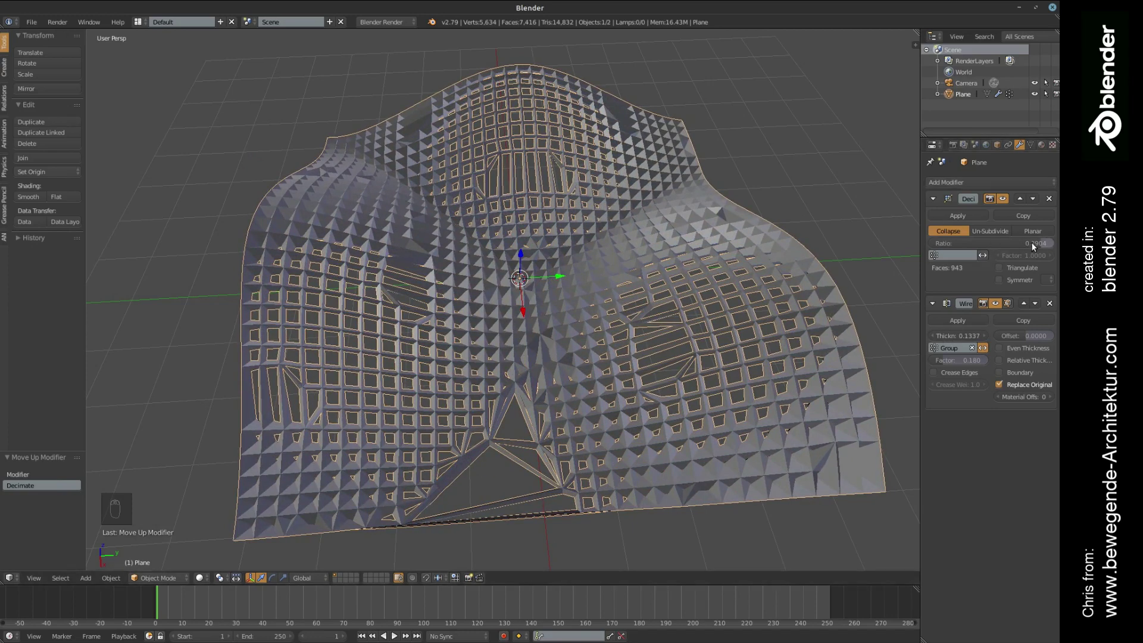
Sweep the Decimate ratio, then switch decimation to Planar mode with a 5° angle limit
{"action": "left_click_drag", "start_coordinate": [1031, 241], "coordinate": [995, 242]}
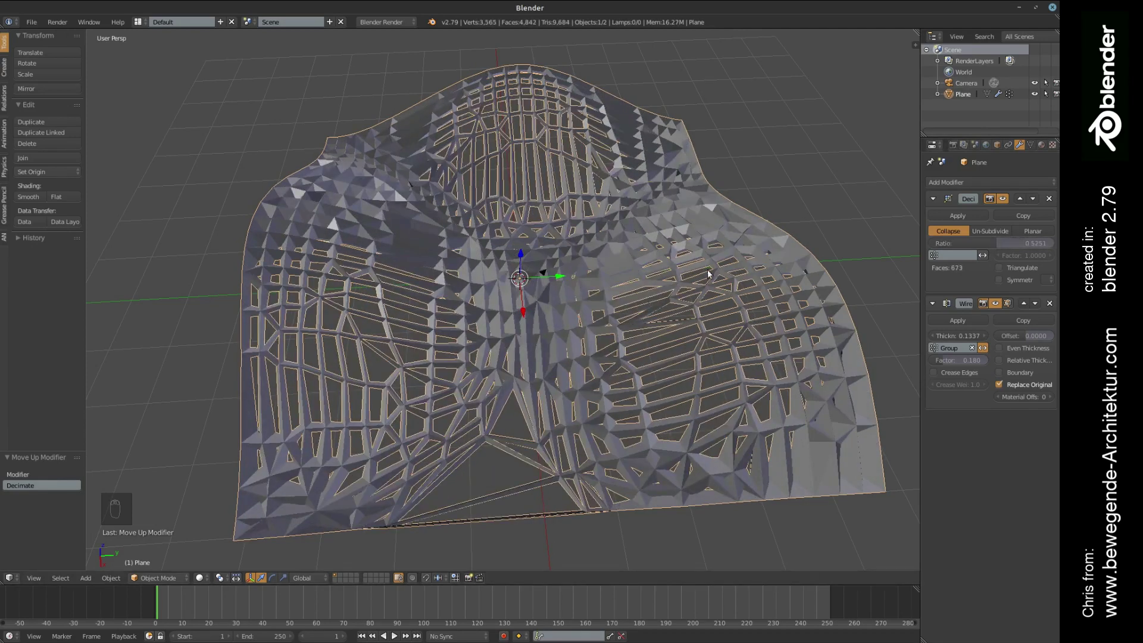
{"action": "middle_click_drag", "start_coordinate": [665, 254], "coordinate": [688, 268]}
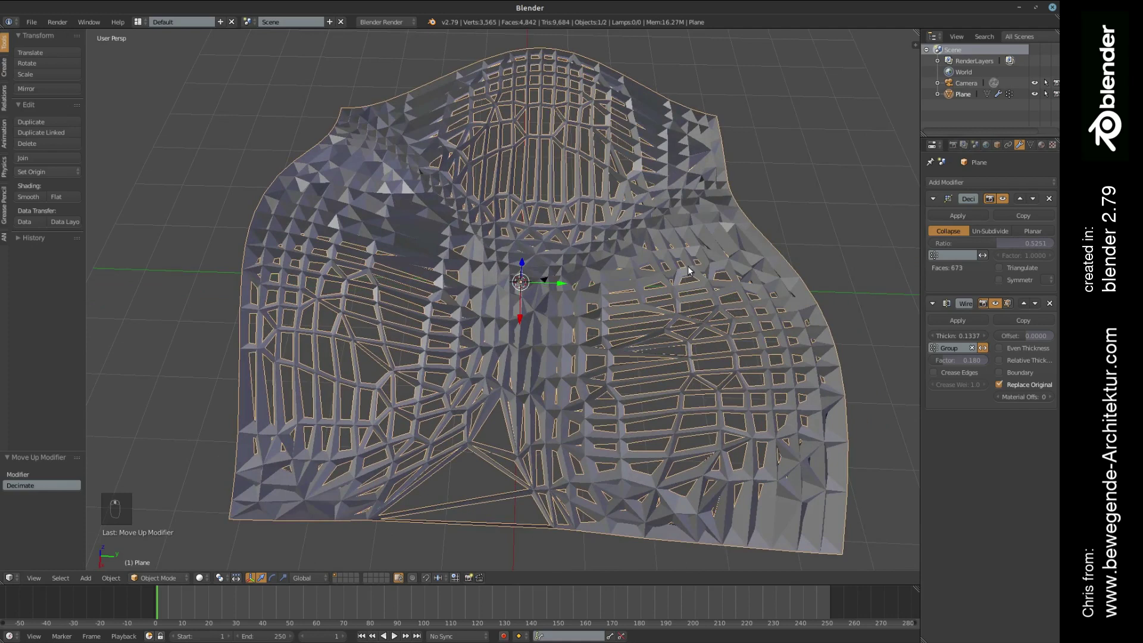
{"action": "left_click", "coordinate": [1033, 231]}
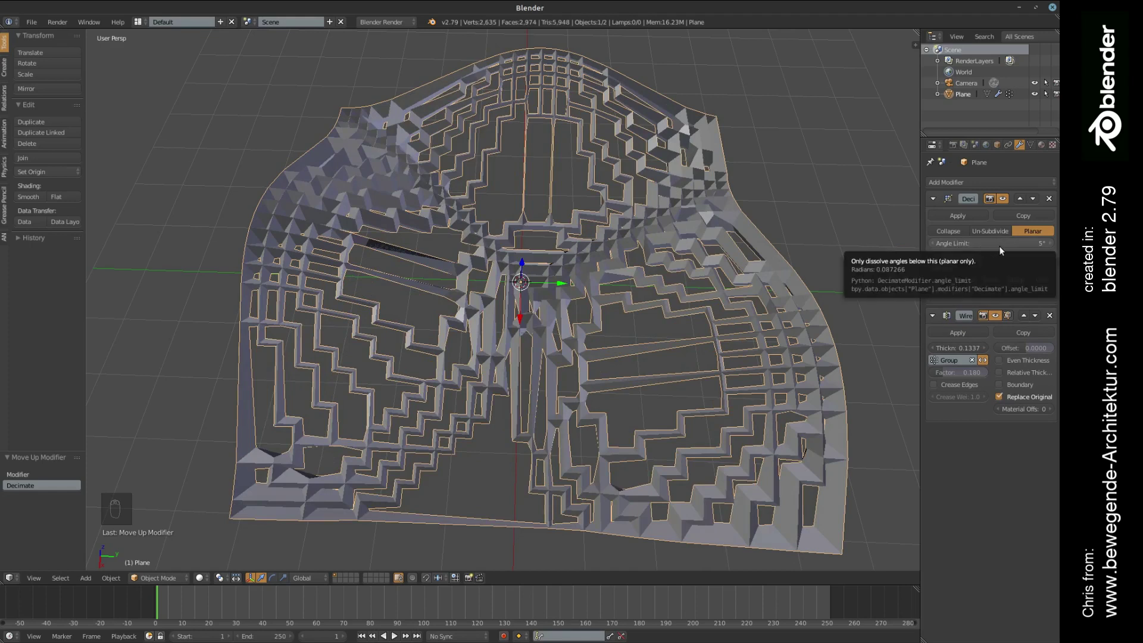
Lower the Planar decimation angle limit from 5° to 2.9°, leaving 433 faces
{"action": "left_click_drag", "start_coordinate": [1004, 244], "coordinate": [957, 244]}
{"action": "middle_click_drag", "start_coordinate": [690, 265], "coordinate": [695, 234]}
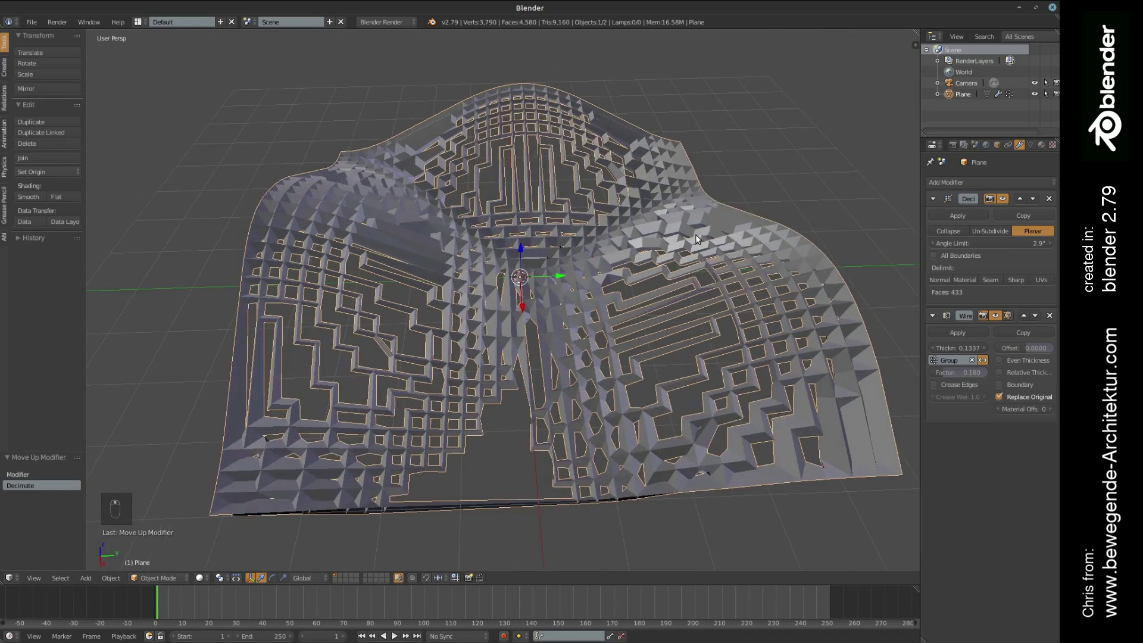
Switch Decimate back to Collapse at ratio 0.5251 and inspect the 673-face triangulated lattice closely
{"action": "left_click", "coordinate": [947, 231]}
{"action": "middle_click_drag", "start_coordinate": [775, 269], "coordinate": [606, 258]}
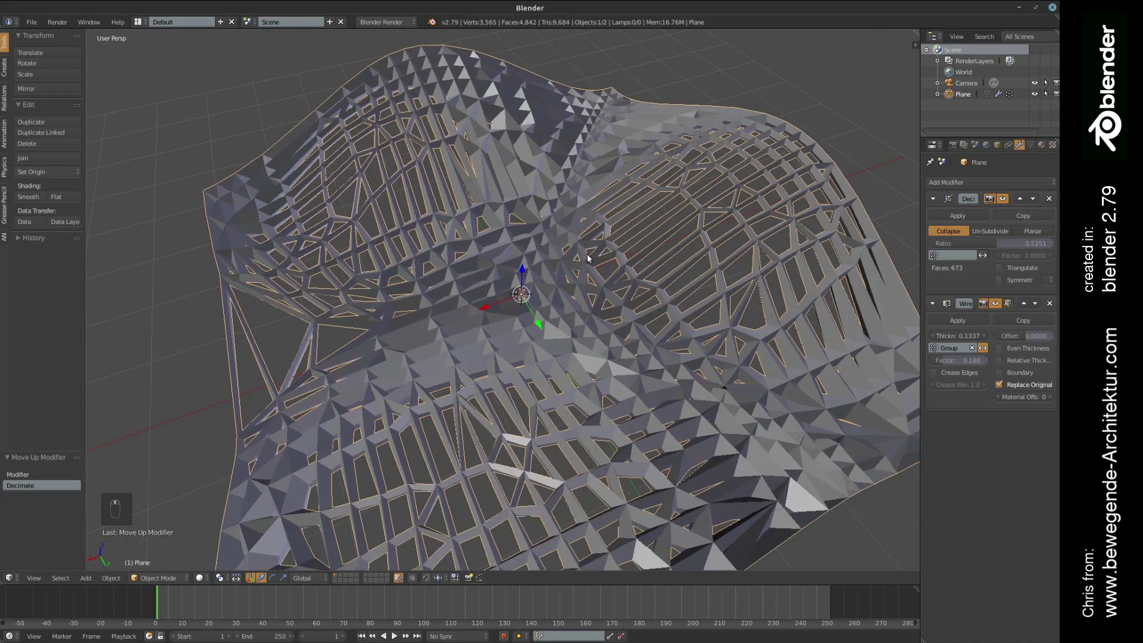
{"action": "middle_click_drag", "start_coordinate": [524, 281], "coordinate": [538, 269]}
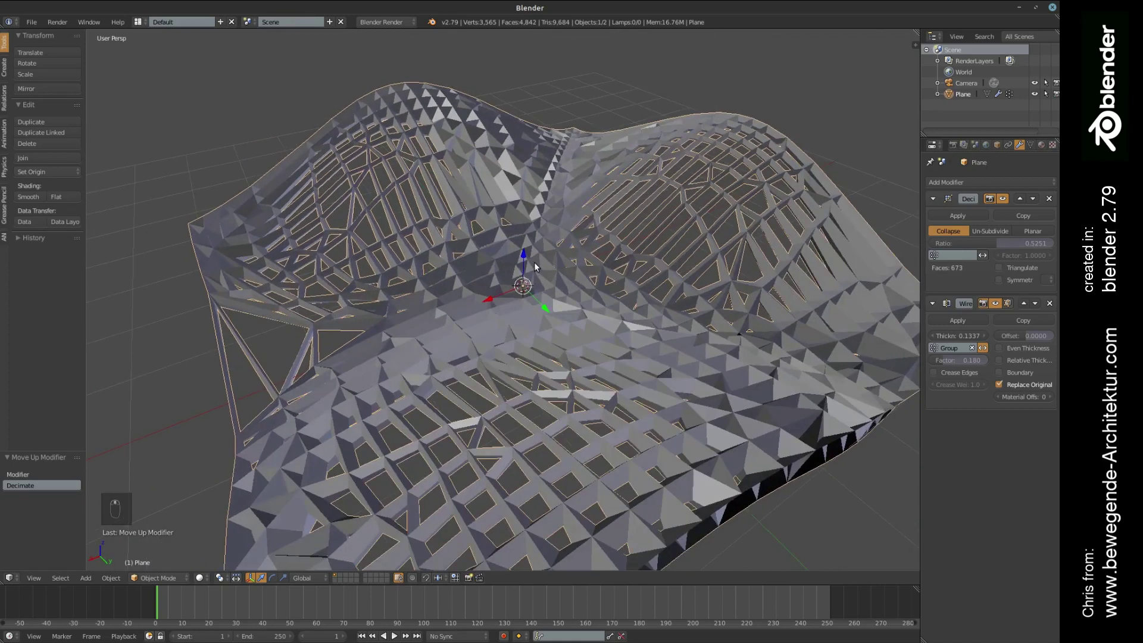